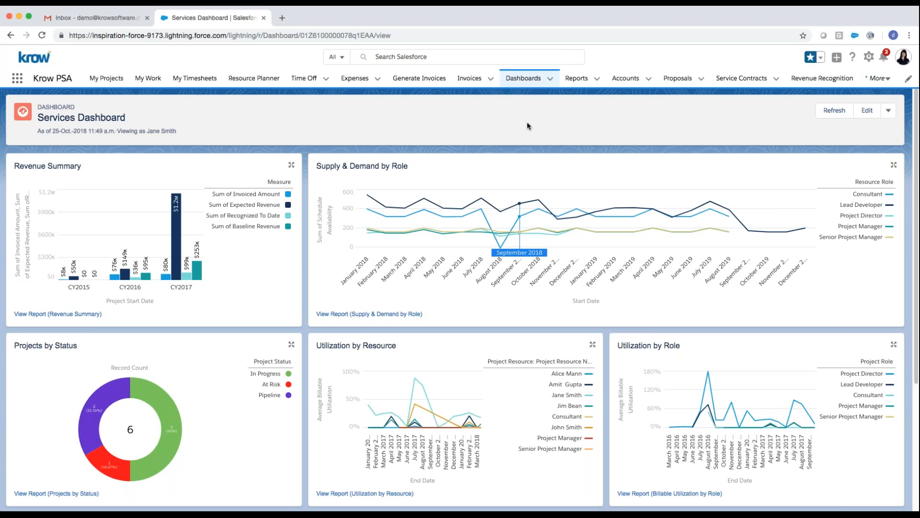
Review the Services Dashboard charts, from revenue and supply and demand through utilization, task status, project billing and invoice total
scroll(472, 153, down, 1)
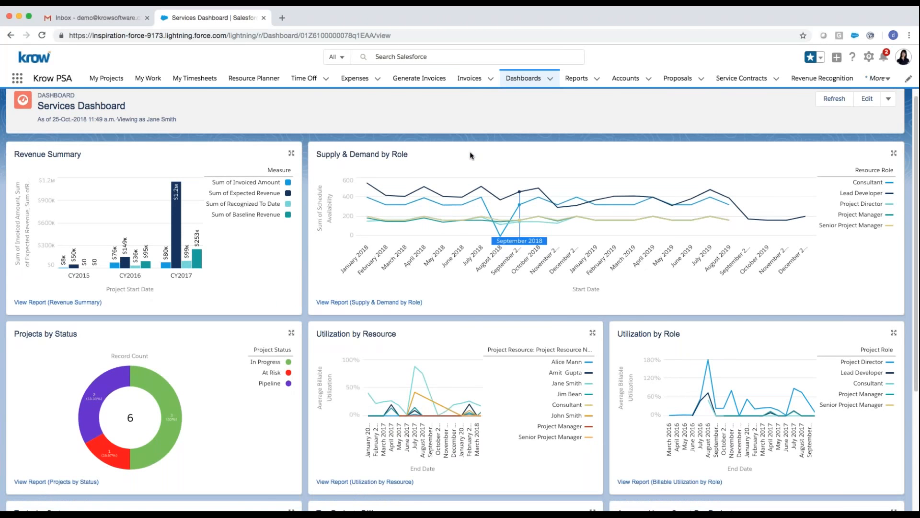
scroll(462, 154, down, 2)
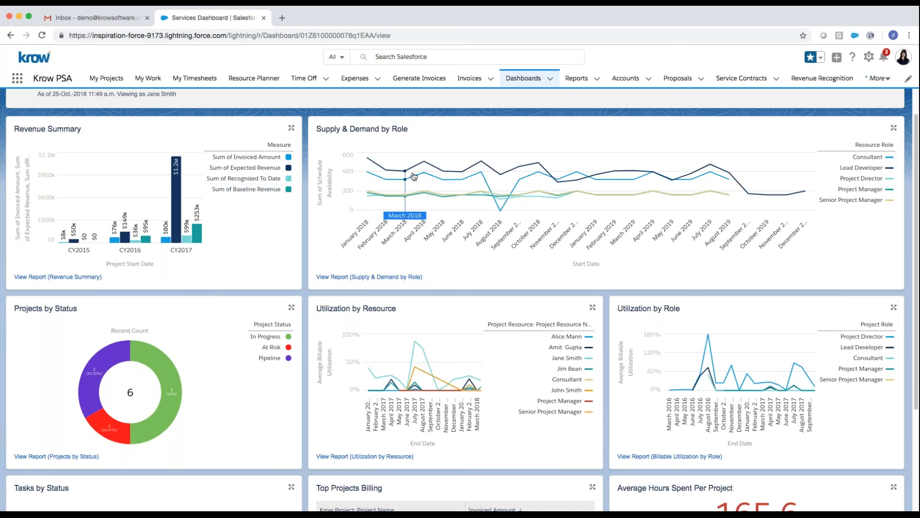
mouse_move(468, 166)
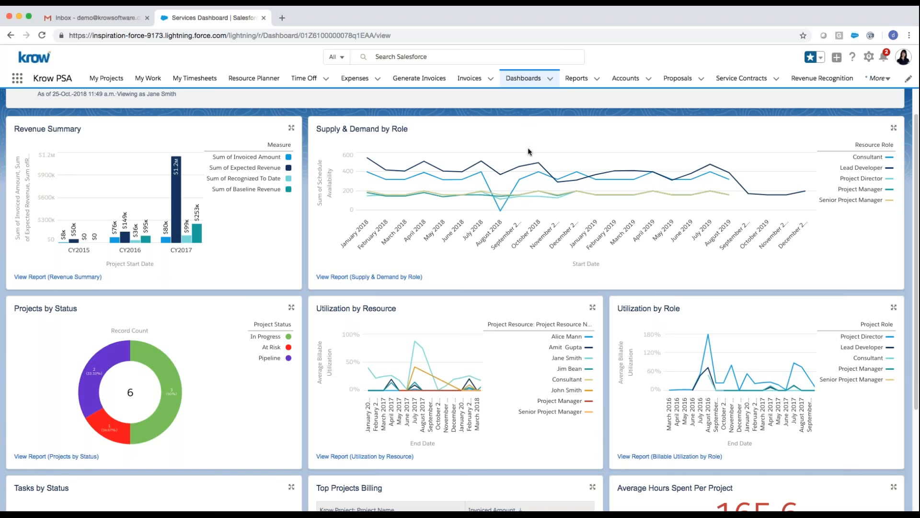
mouse_move(526, 163)
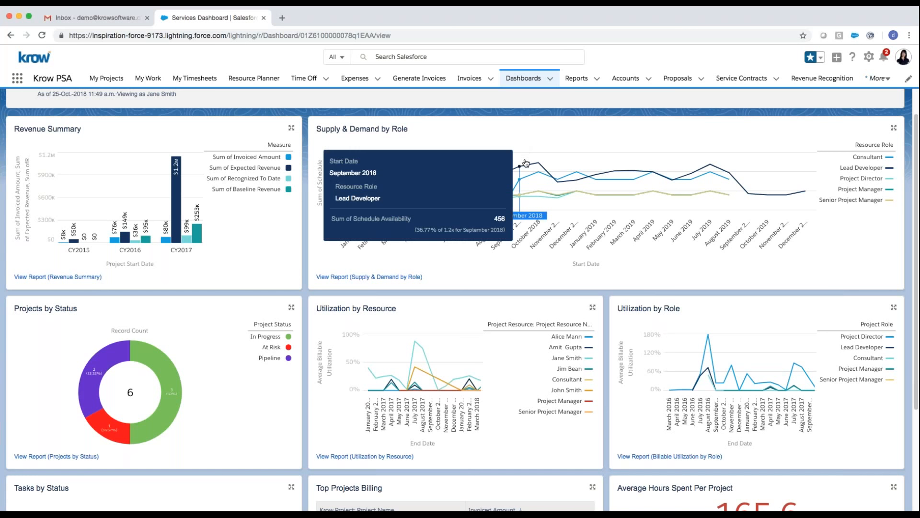
scroll(356, 303, down, 3)
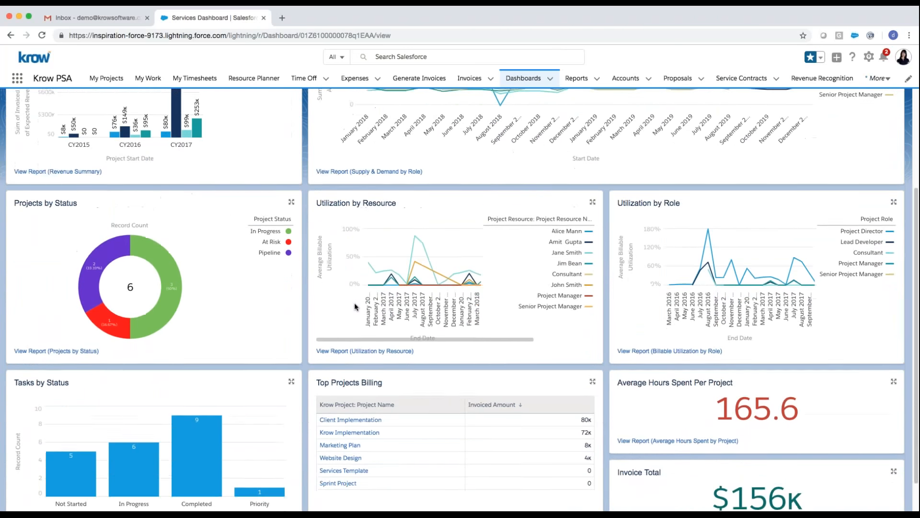
scroll(355, 303, down, 1)
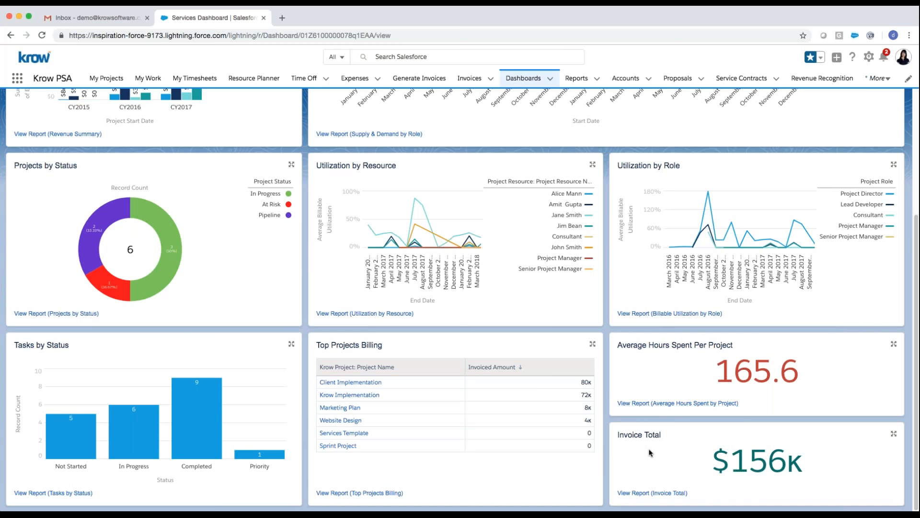
scroll(649, 435, up, 1)
scroll(648, 434, up, 4)
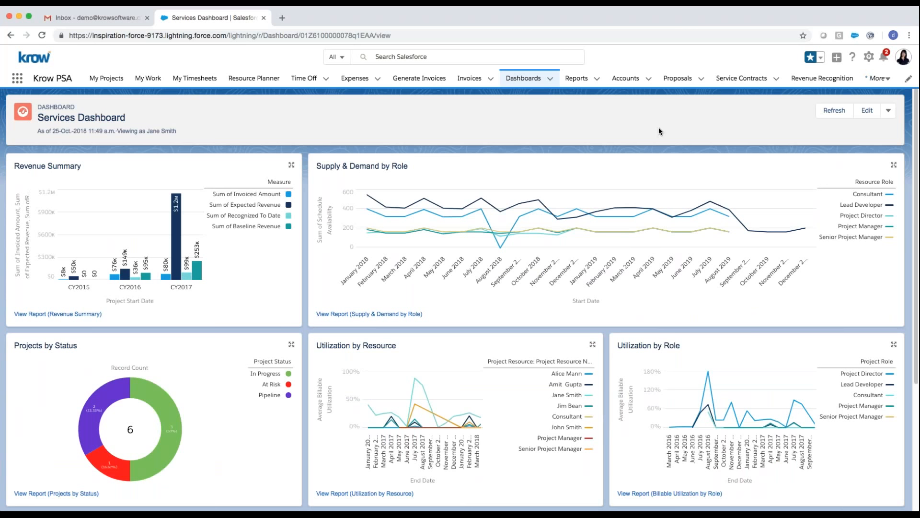
Open the Project Health dashboard and review its charts on project status, overdue work, issues, risks and pending approvals
click(550, 78)
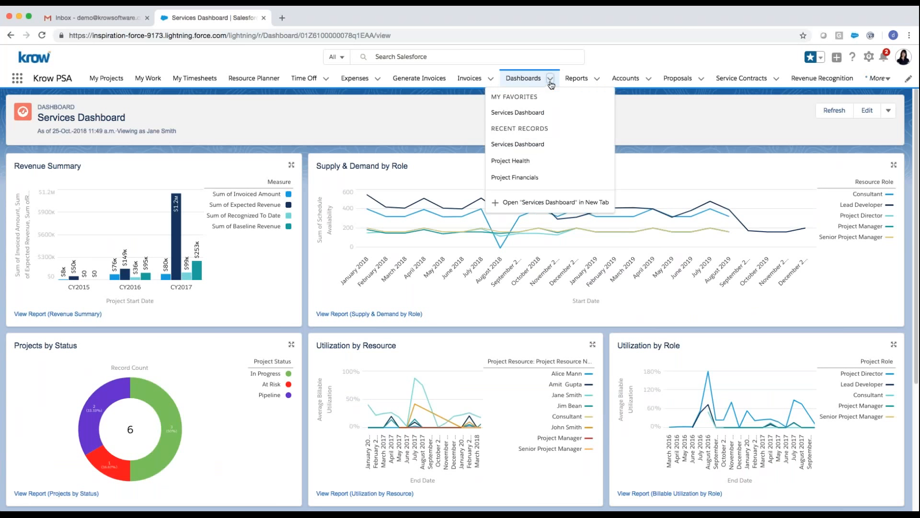
click(533, 160)
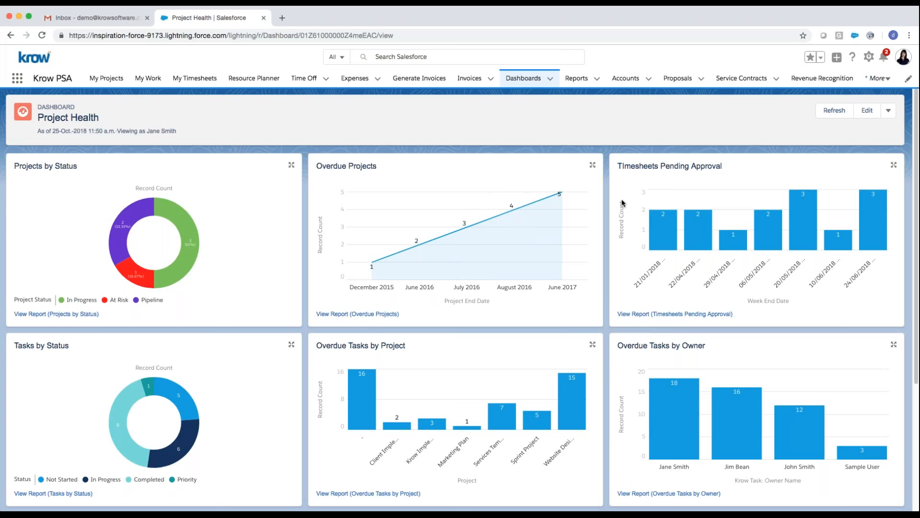
scroll(623, 206, down, 5)
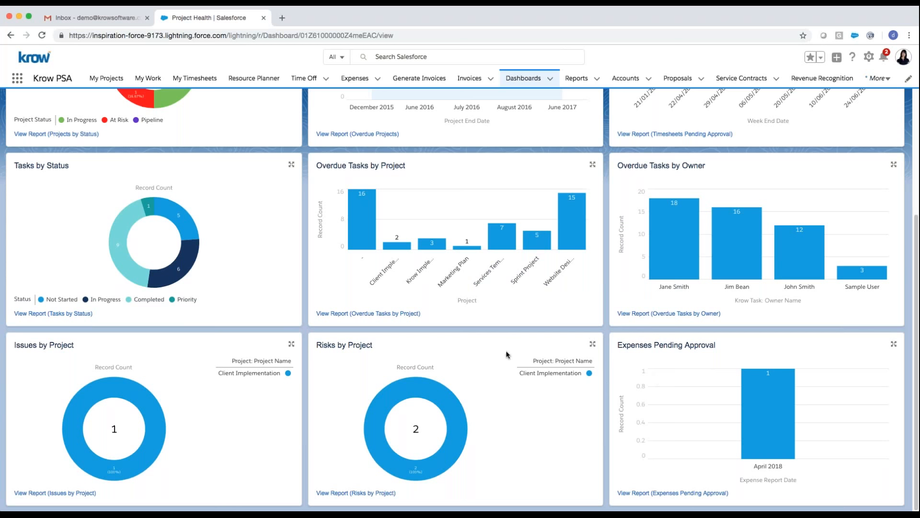
scroll(507, 355, up, 4)
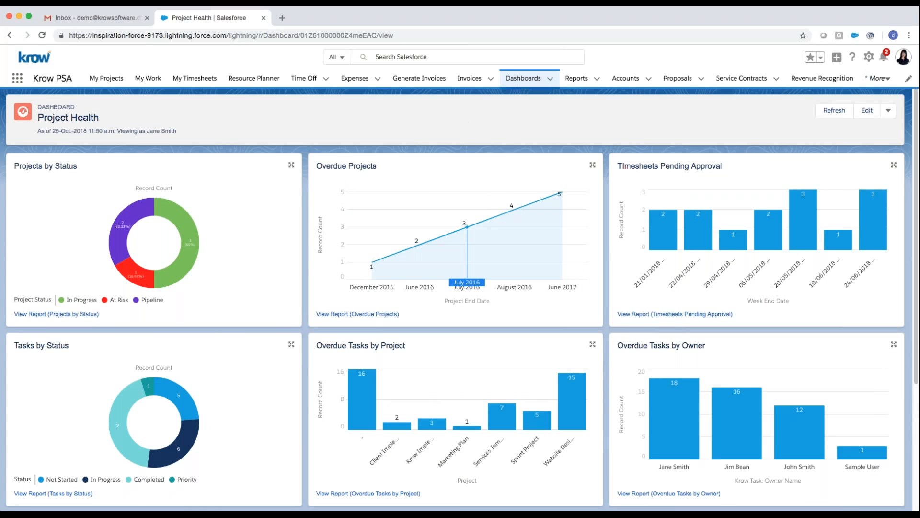
Open the Project Financials dashboard and review its margin, revenue recognition, backlog, billing forecast and invoice total components
click(550, 79)
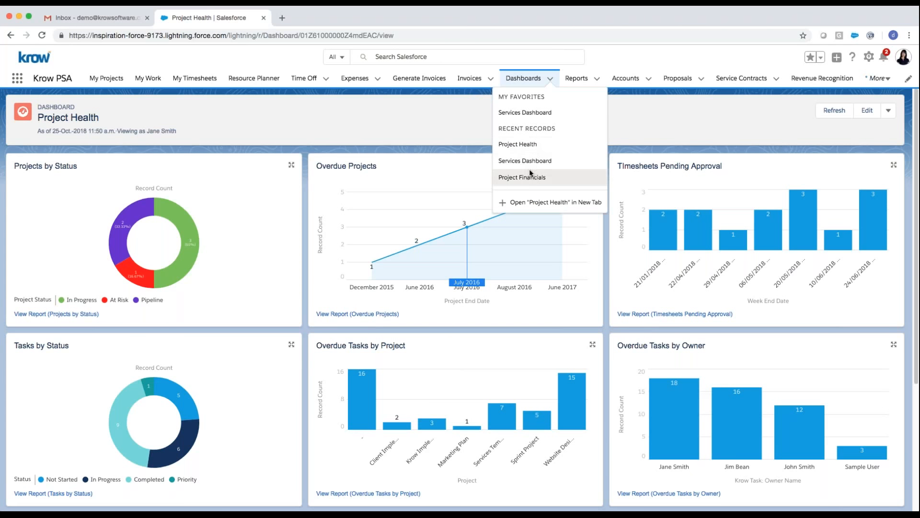
click(530, 177)
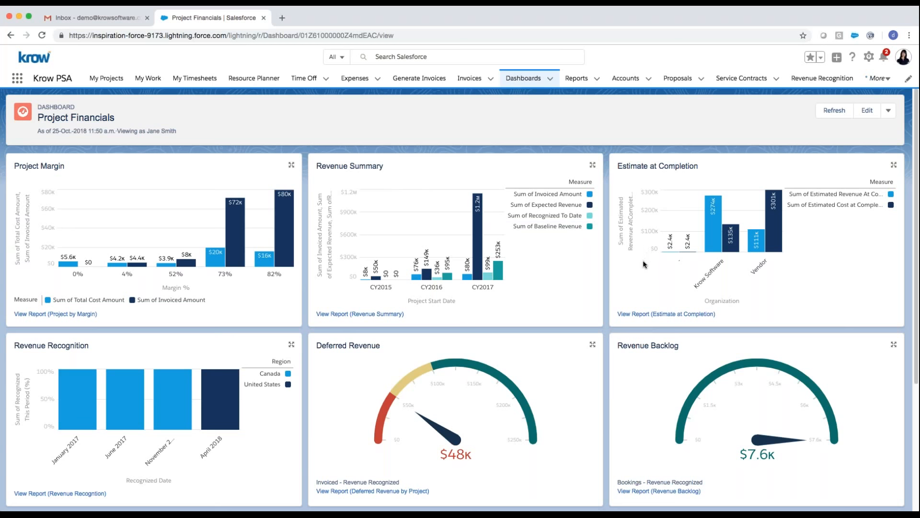
scroll(642, 260, down, 5)
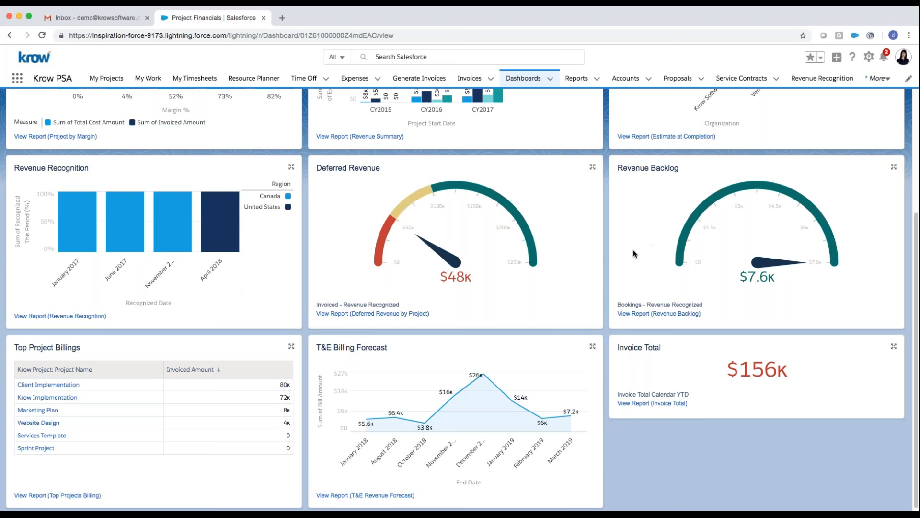
scroll(549, 301, down, 1)
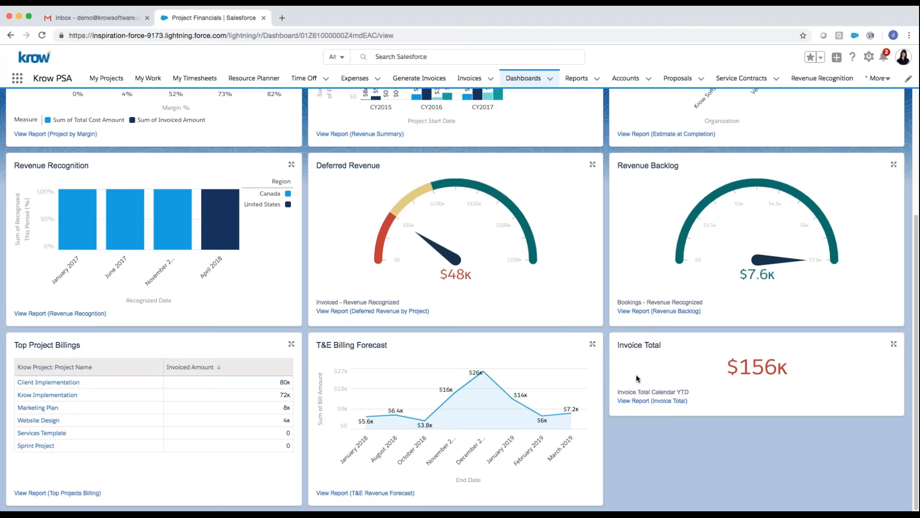
scroll(636, 375, up, 4)
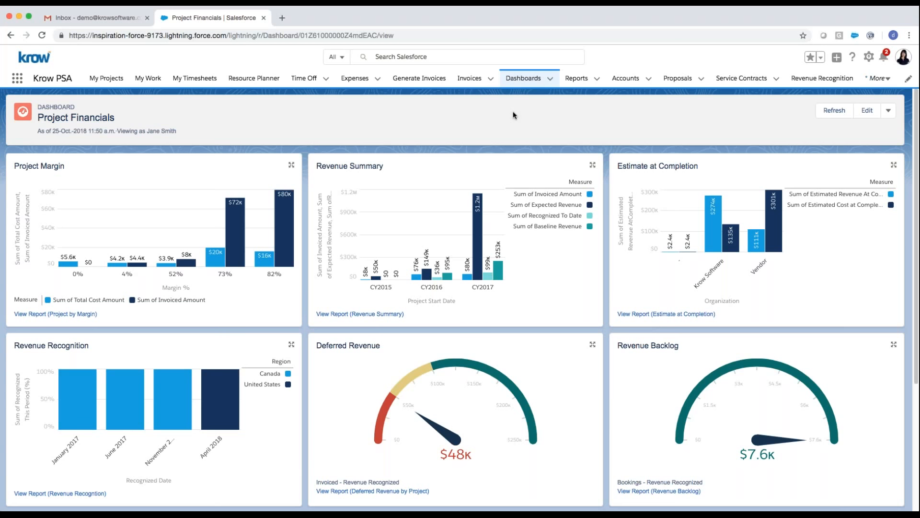
Open My Projects, show the projects as cards, and return to the list view
click(107, 80)
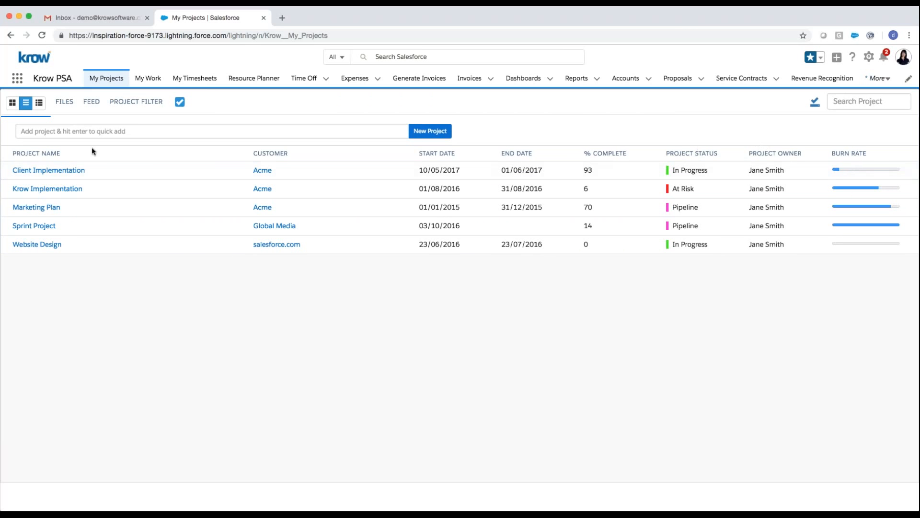
click(17, 104)
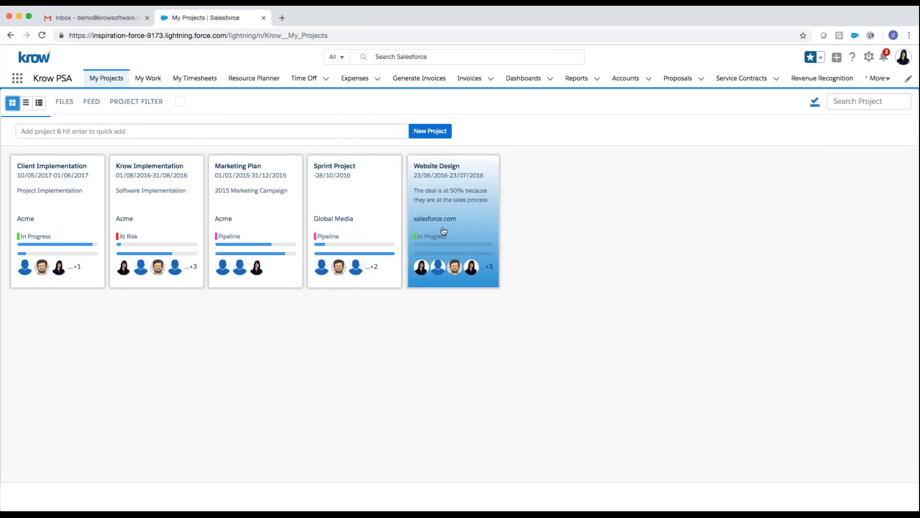
click(26, 104)
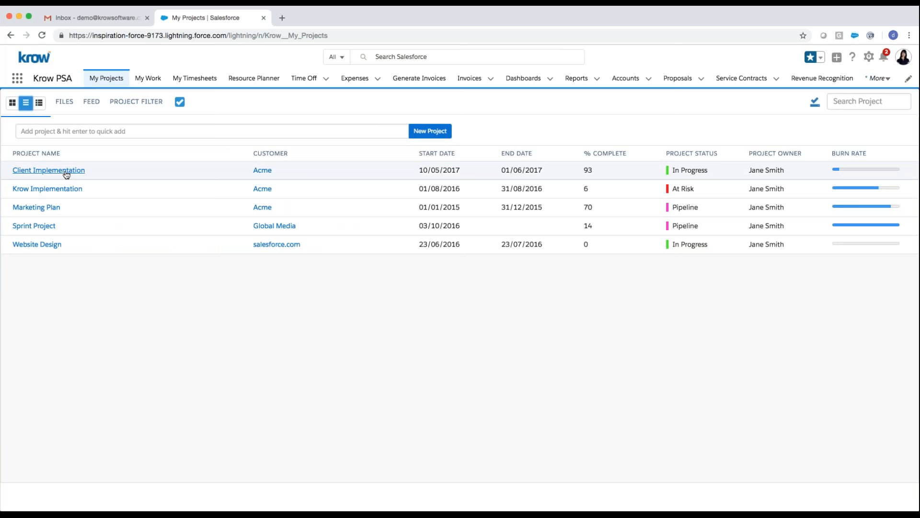
Open the Acme account from the Client Implementation project row and review its contacts, opportunities, cases, projects, proposals and service contracts
click(265, 171)
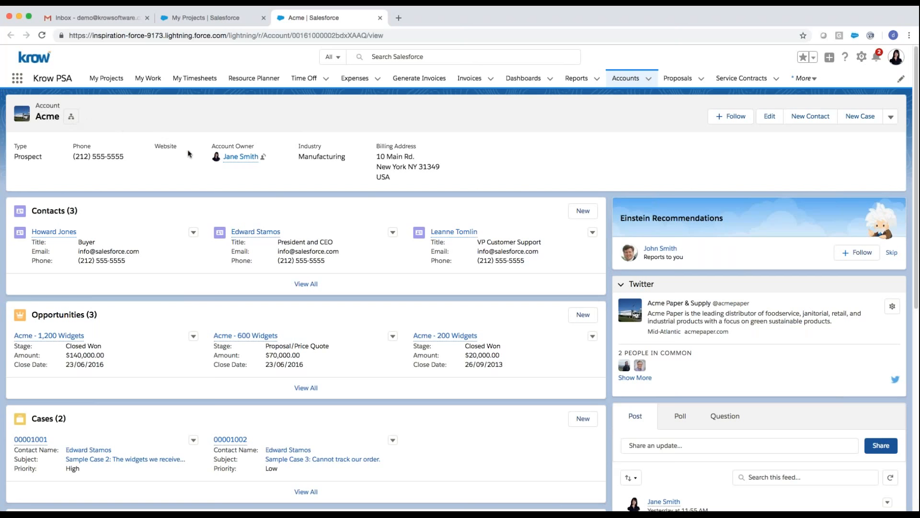
scroll(192, 177, down, 2)
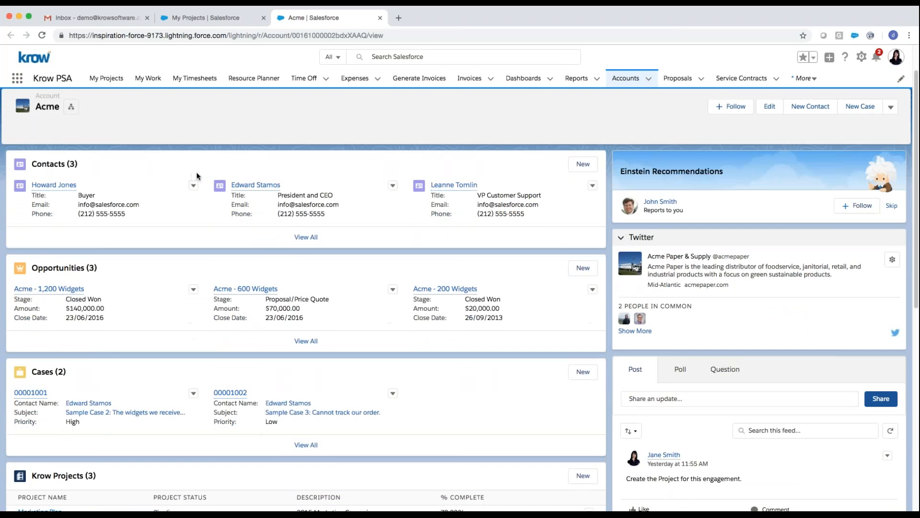
scroll(218, 173, up, 1)
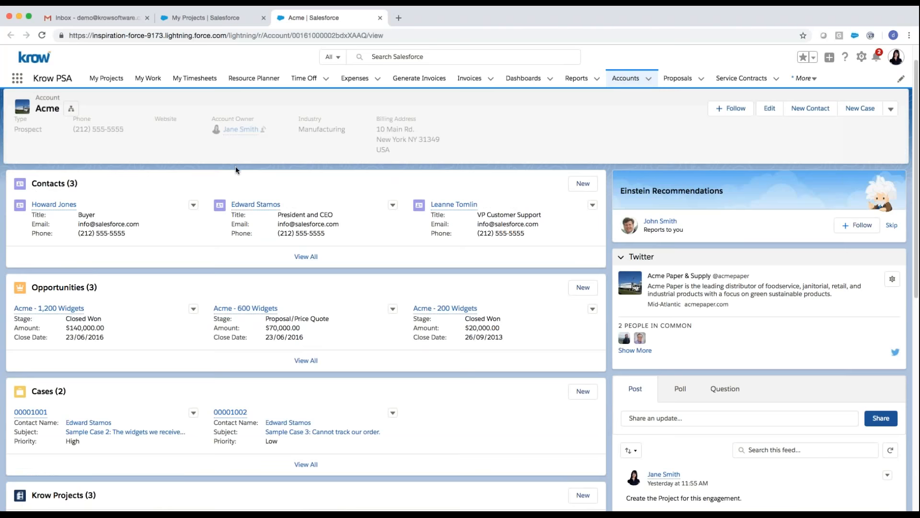
scroll(235, 166, up, 1)
scroll(197, 204, down, 1)
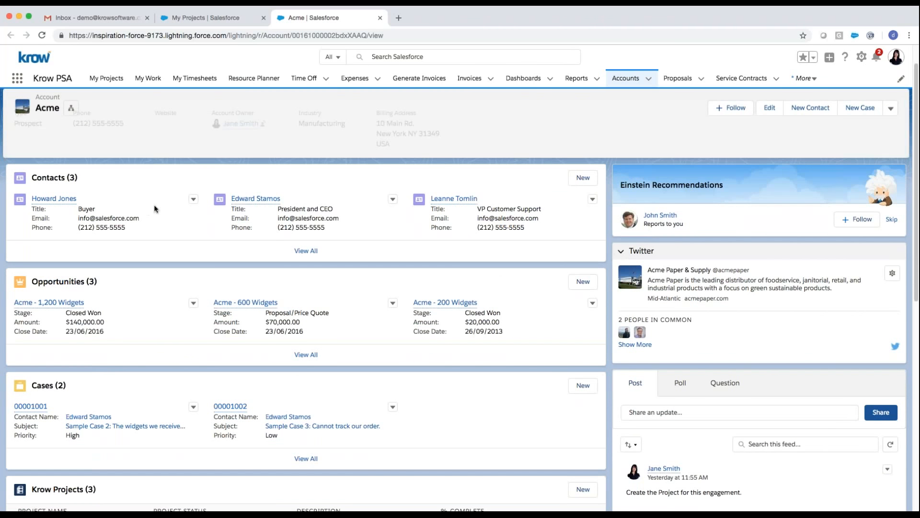
scroll(154, 207, down, 3)
scroll(152, 205, up, 1)
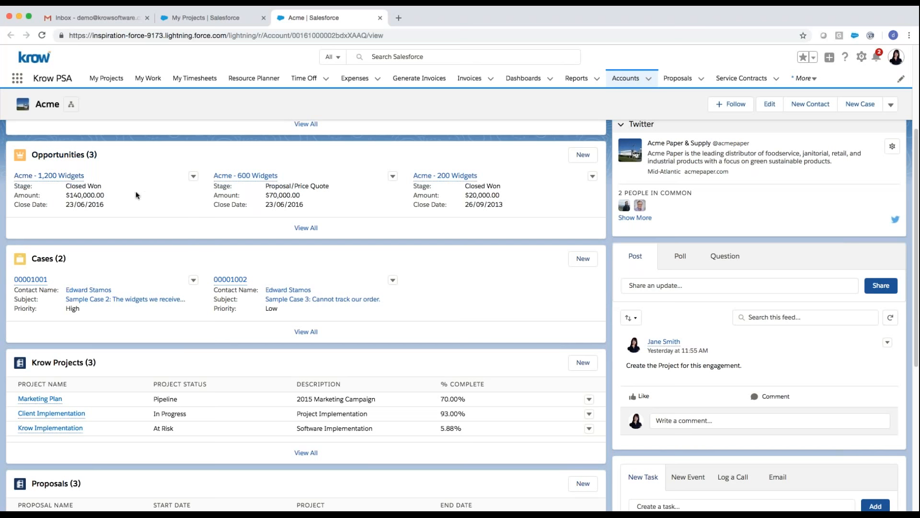
scroll(139, 244, down, 1)
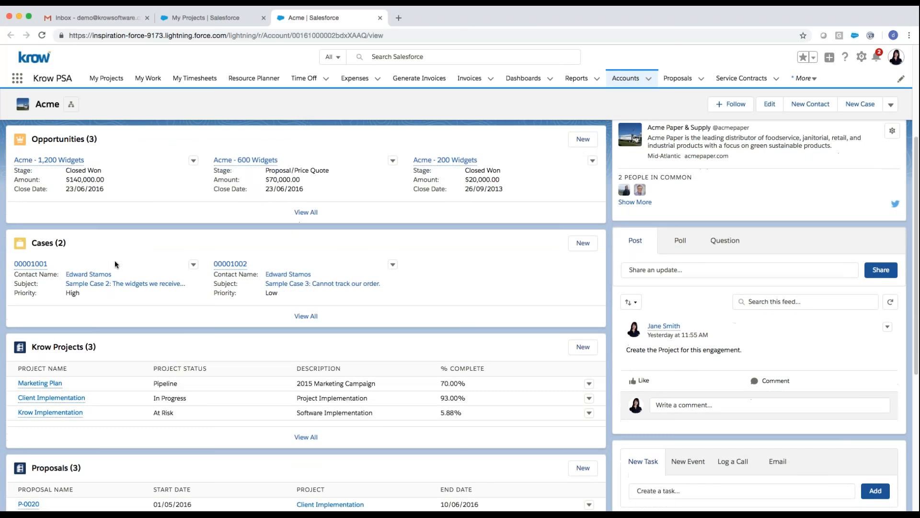
scroll(151, 265, down, 5)
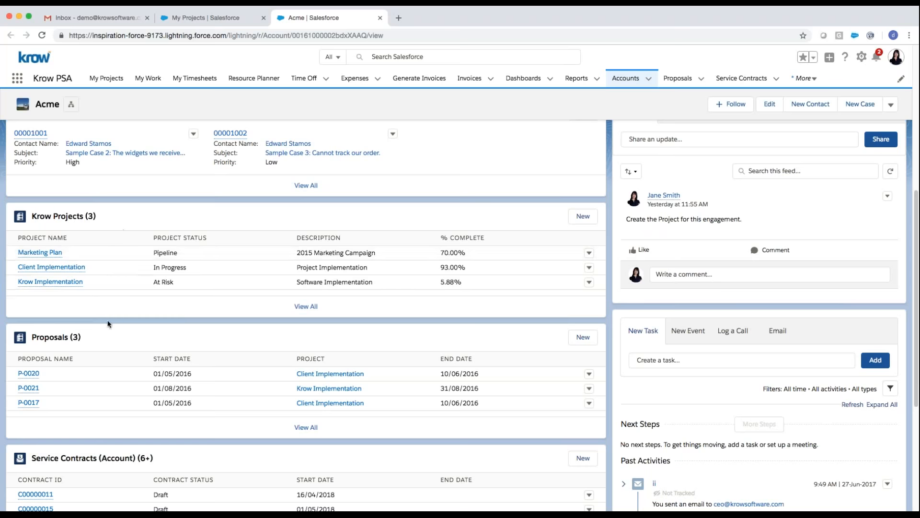
scroll(107, 333, down, 3)
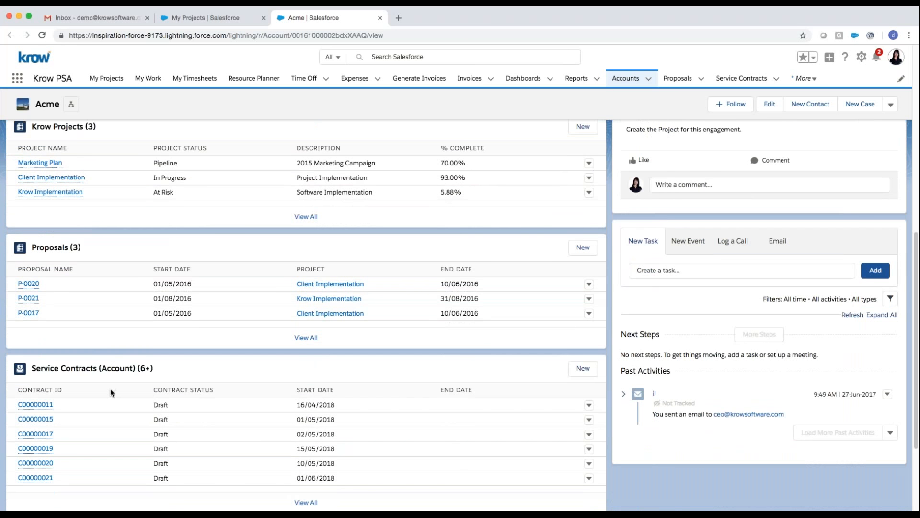
scroll(115, 383, up, 2)
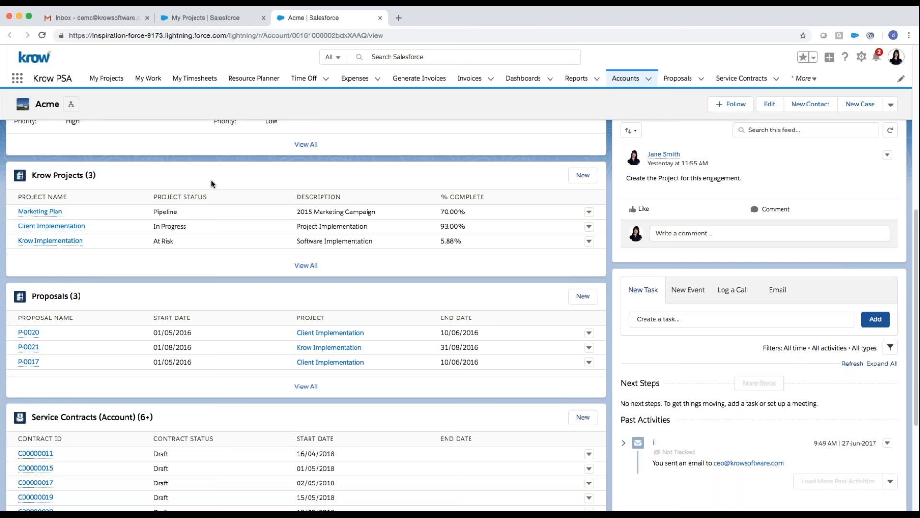
scroll(197, 230, down, 3)
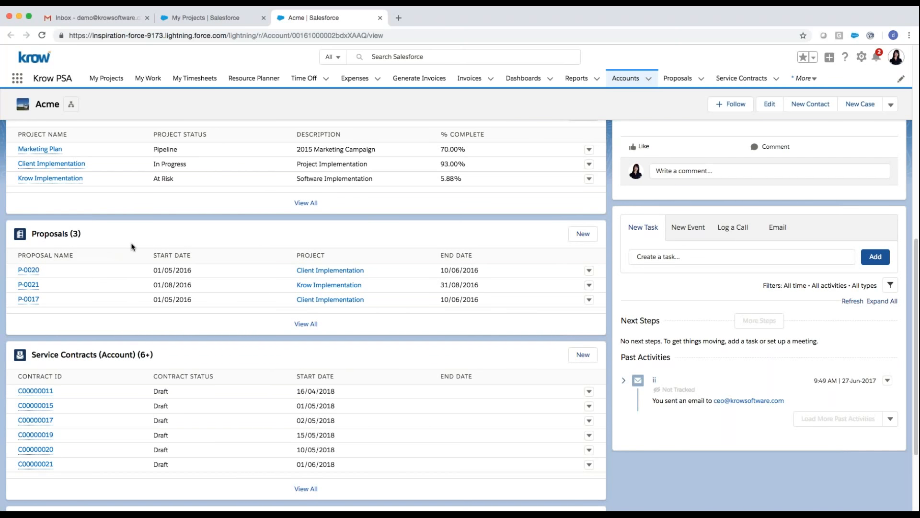
Open proposal P-0020 from the Acme account and display the full list of its proposal lines
click(28, 270)
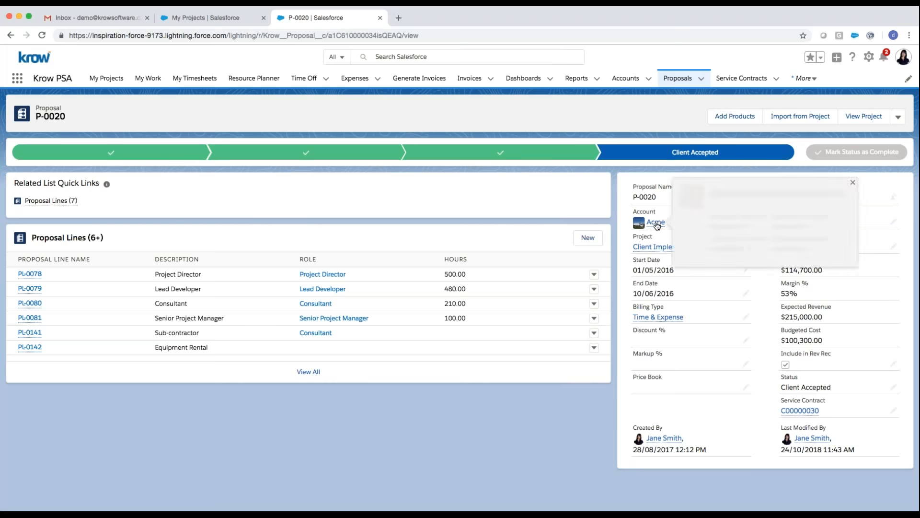
mouse_move(644, 251)
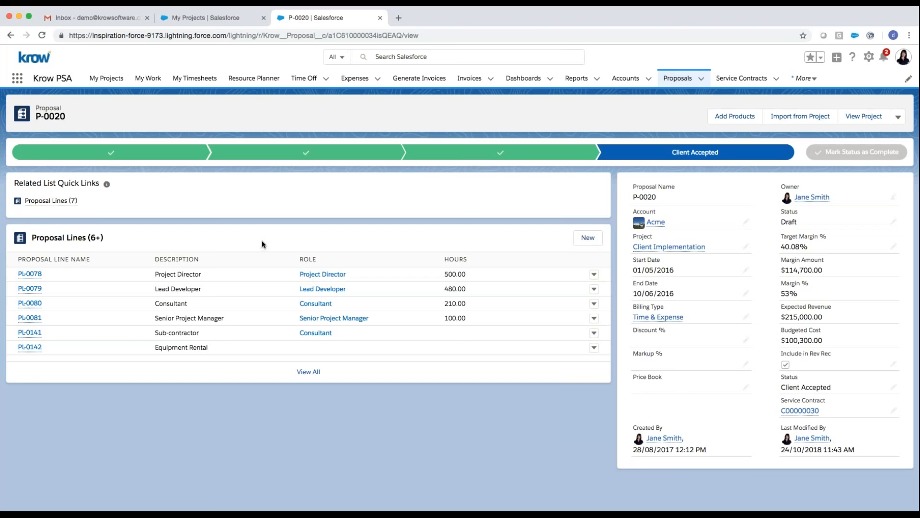
click(306, 372)
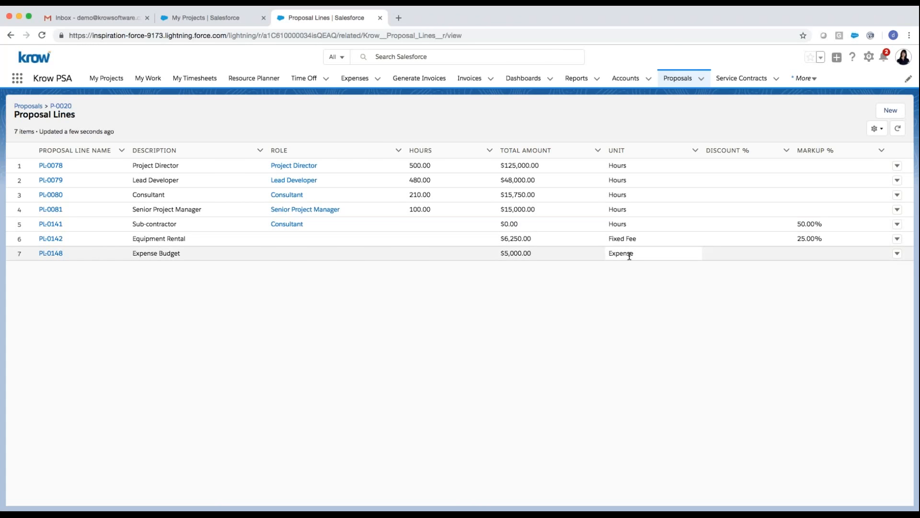
Return to the P-0020 proposal record and look through its additional actions without running any
click(61, 106)
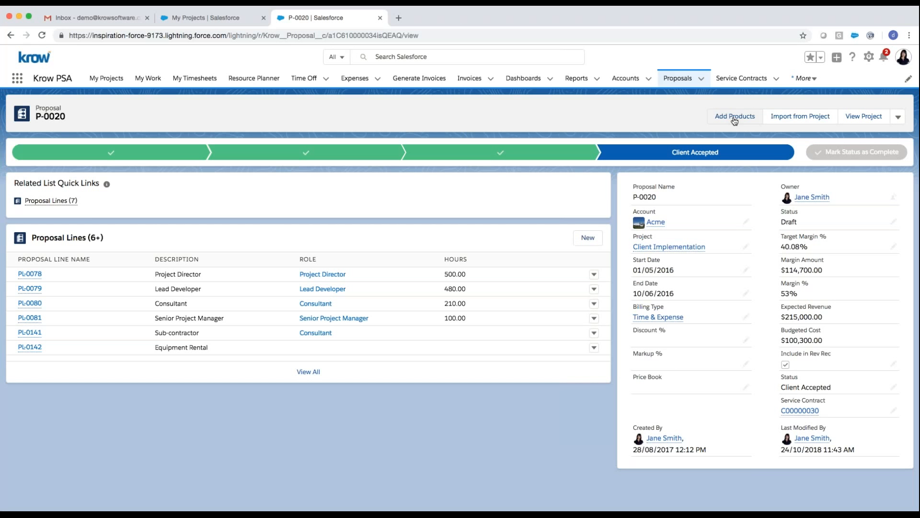
click(898, 118)
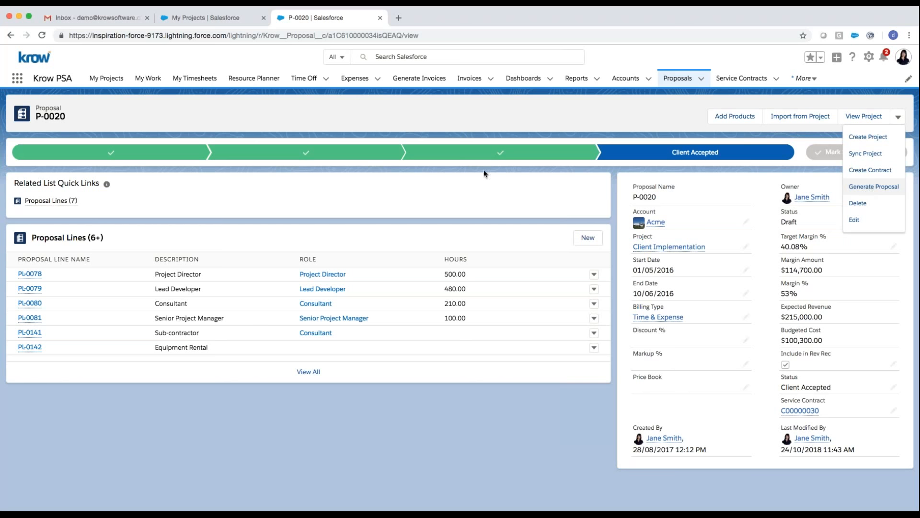
click(388, 199)
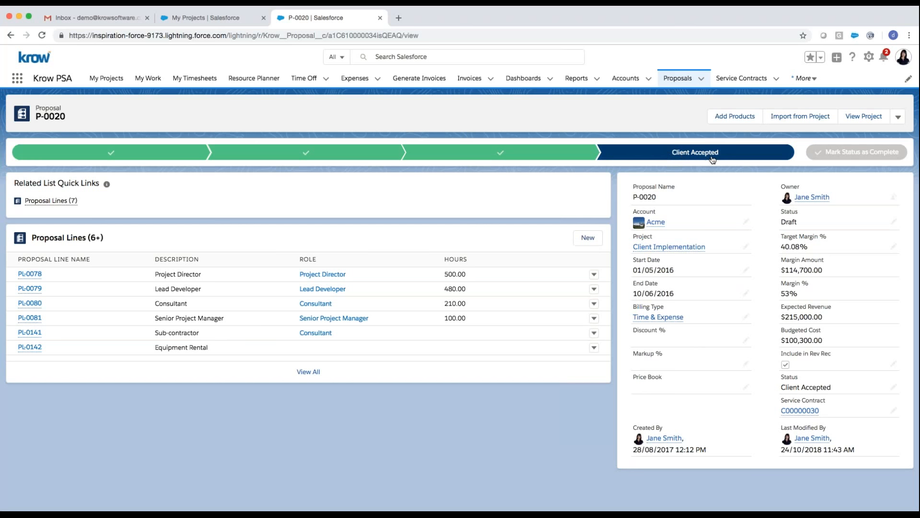
Open the service contract linked to proposal P-0020
click(792, 411)
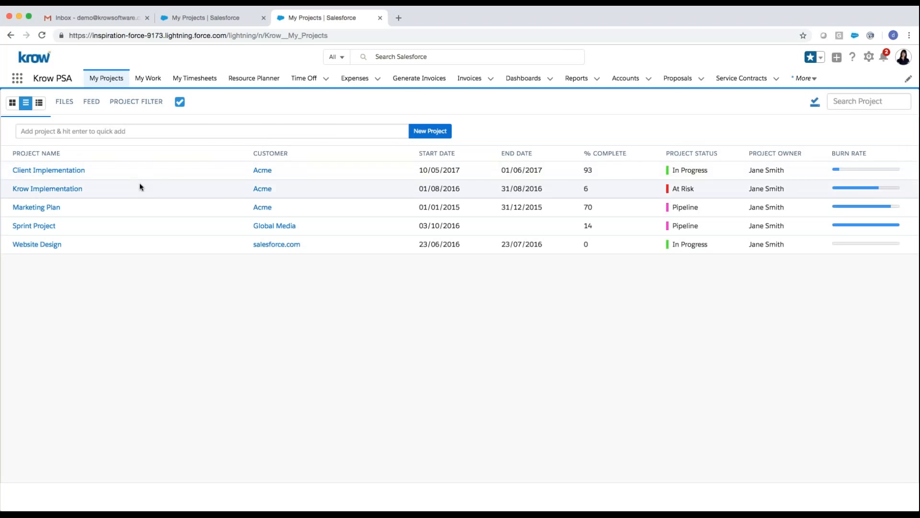
Open the Client Implementation project from My Projects, review its summary metrics, and collapse the summary again
click(67, 171)
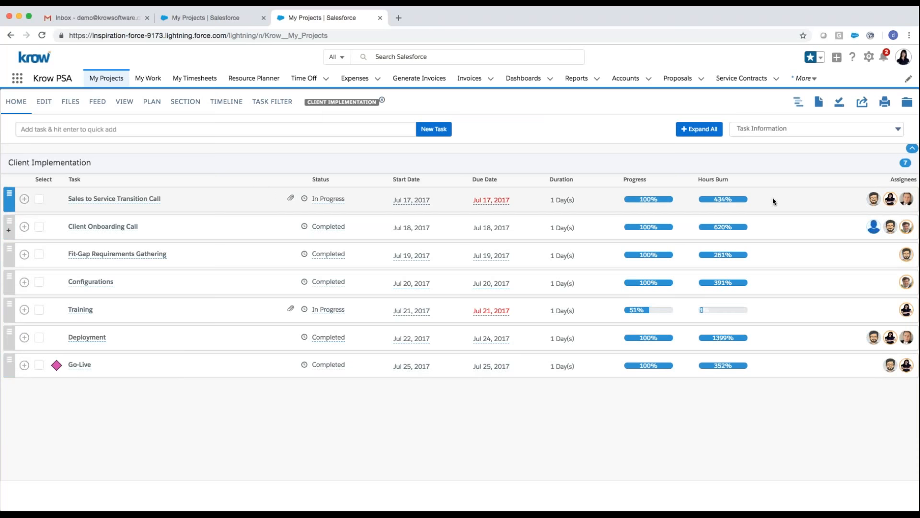
click(912, 149)
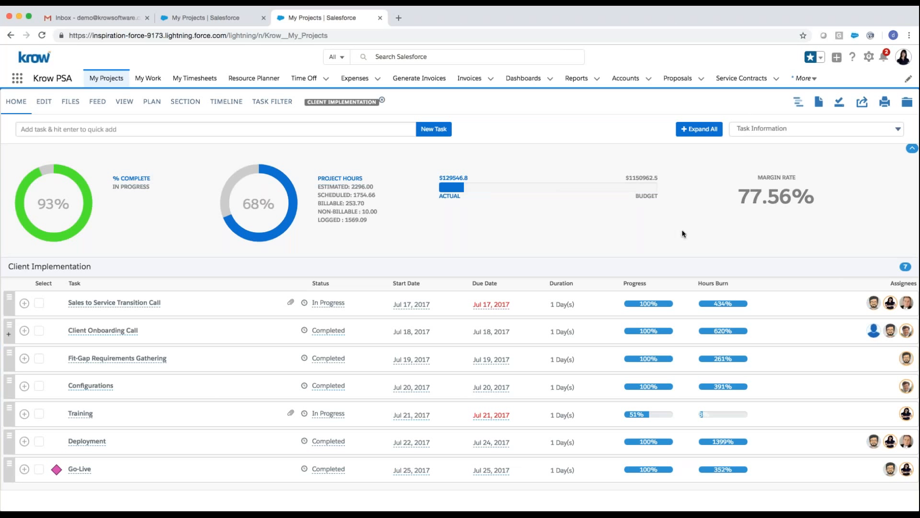
click(910, 151)
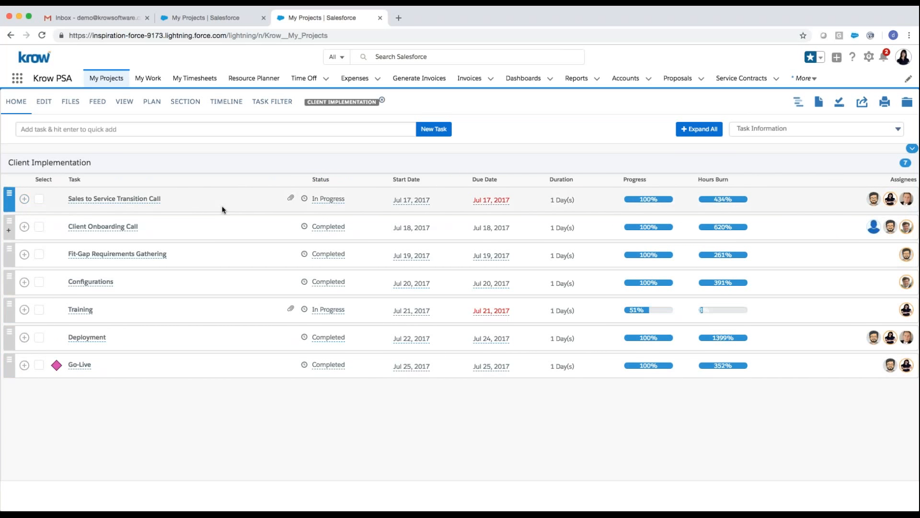
Select the Sales to Service Transition Call and Client Onboarding Call tasks, review the bulk actions, and dismiss them without applying any
click(39, 200)
click(39, 227)
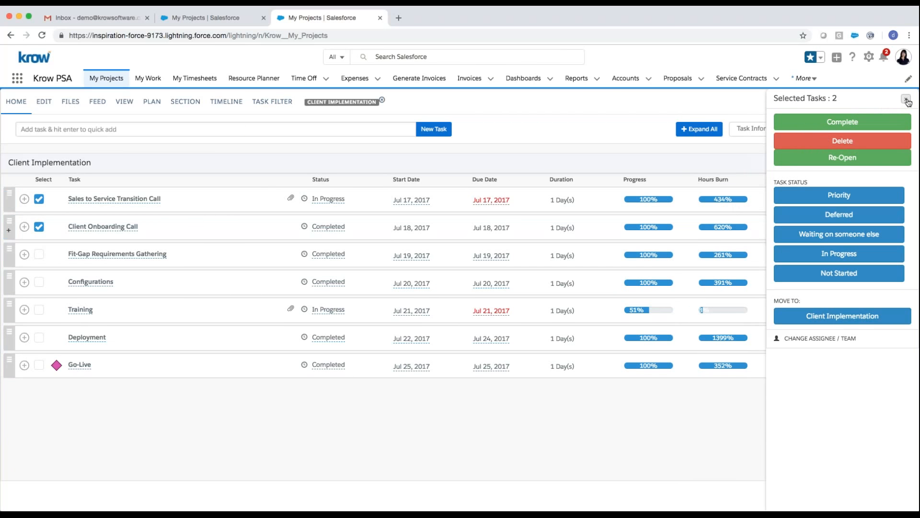
click(906, 100)
Review the Sales to Service Transition Call task's schedule, activity and time entries, look at the new time form without saving, and close the task
click(243, 198)
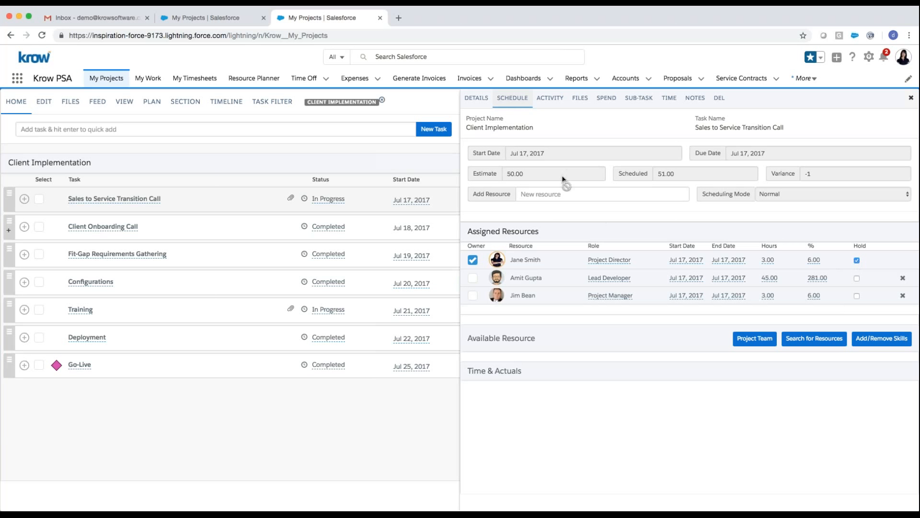
click(547, 98)
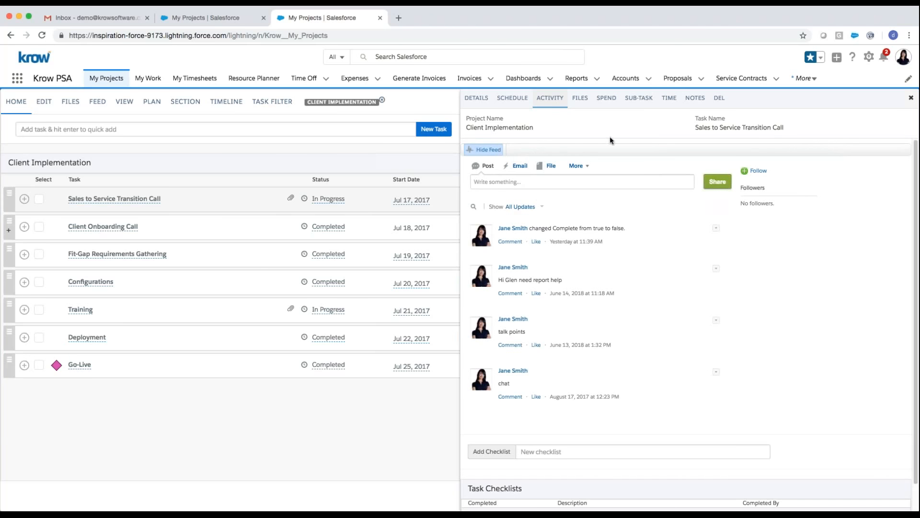
click(669, 98)
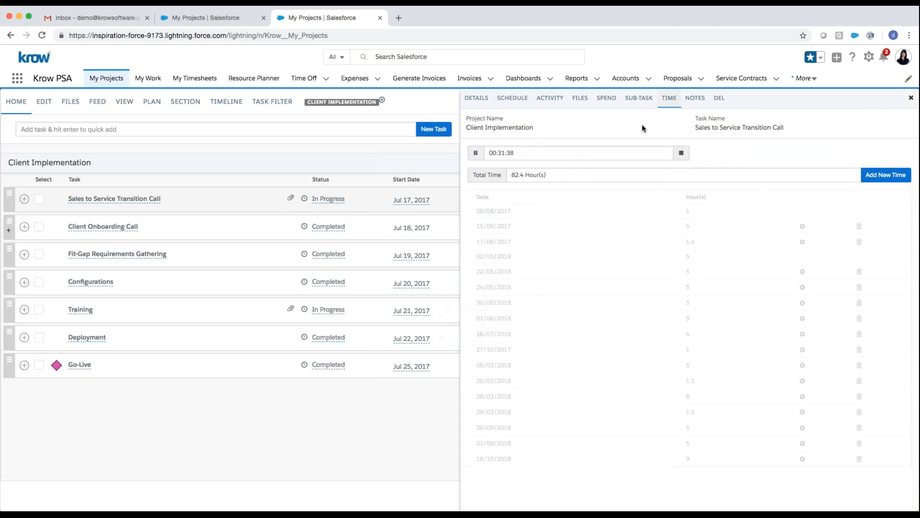
click(884, 175)
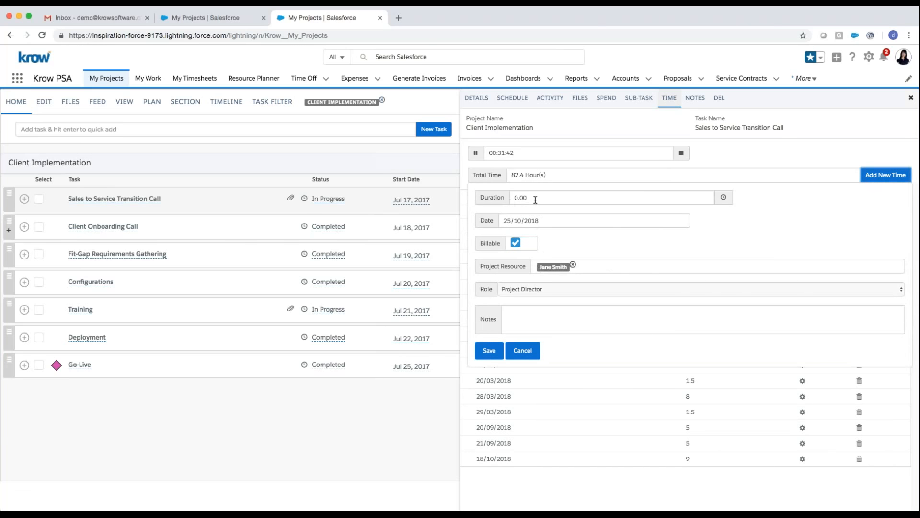
click(523, 351)
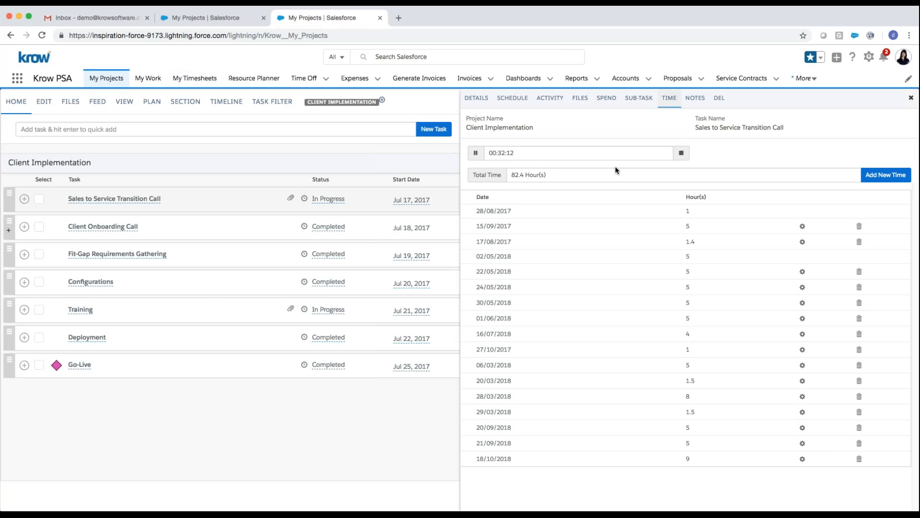
click(912, 98)
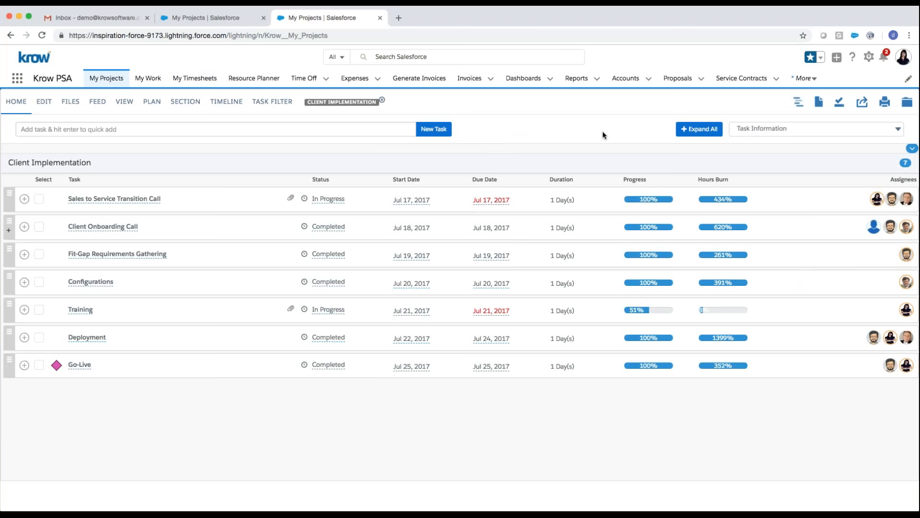
View the global Enter Time form and close it without saving an entry
click(836, 57)
click(795, 109)
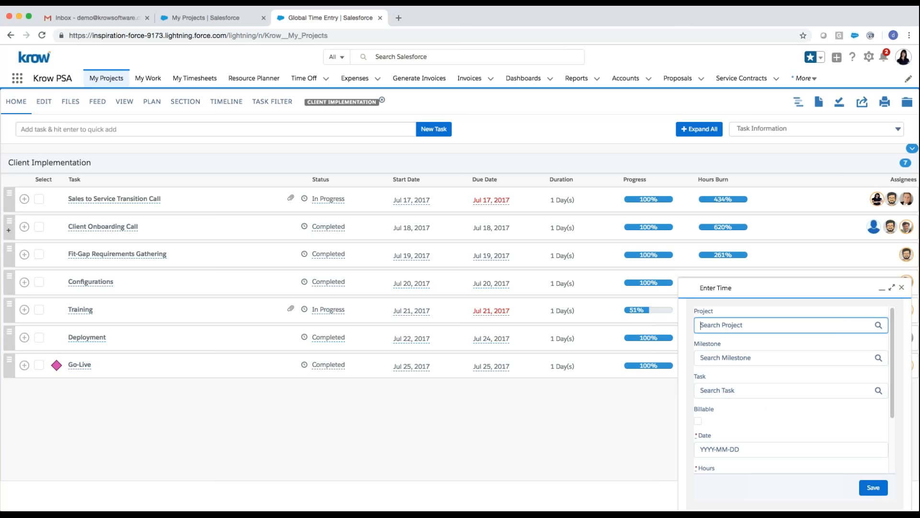
click(902, 287)
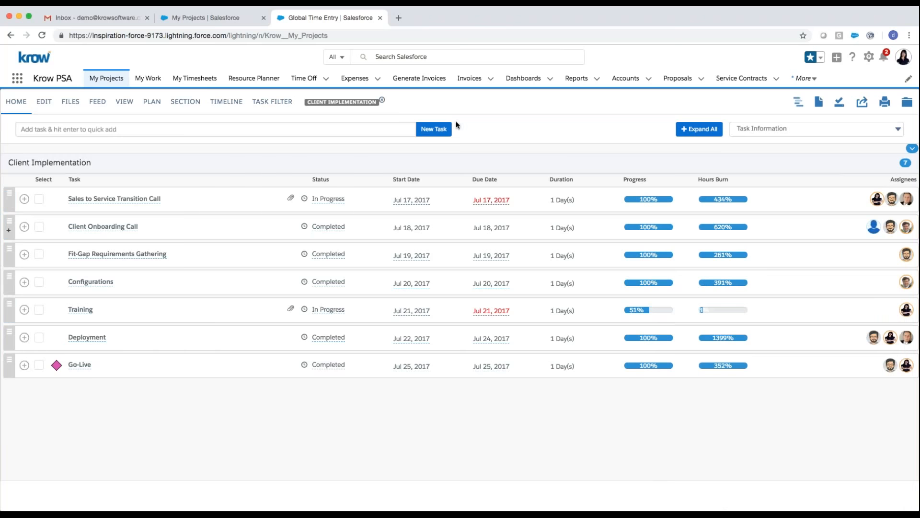
Switch to Gmail, view the Time Entry form in the Salesforce sidebar, and collapse the sidebar
click(110, 16)
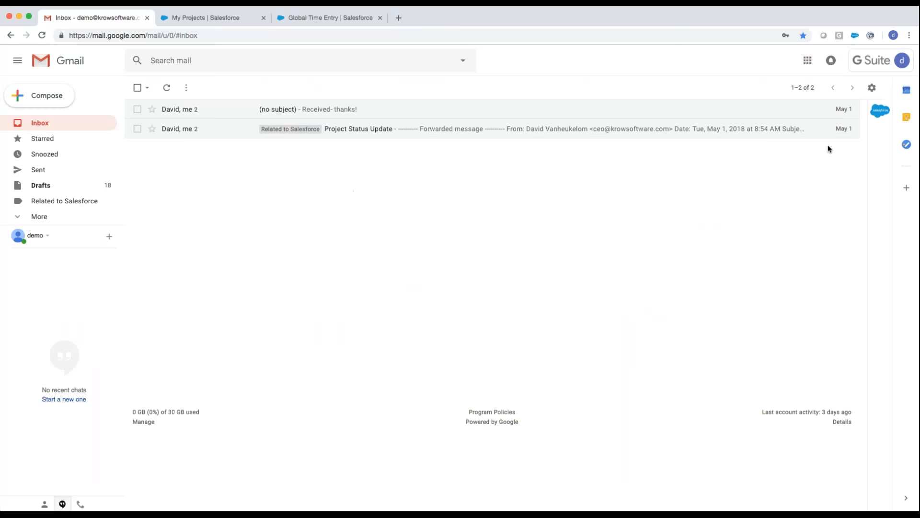
click(876, 116)
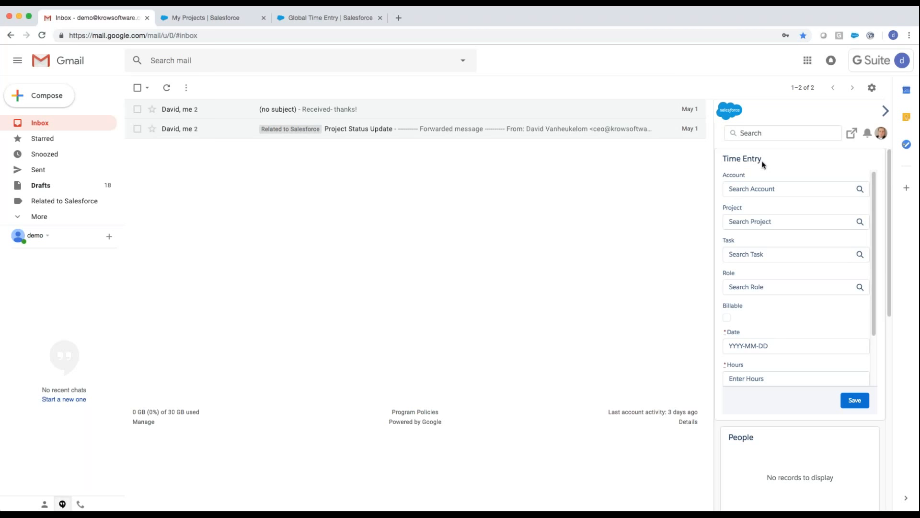
click(885, 112)
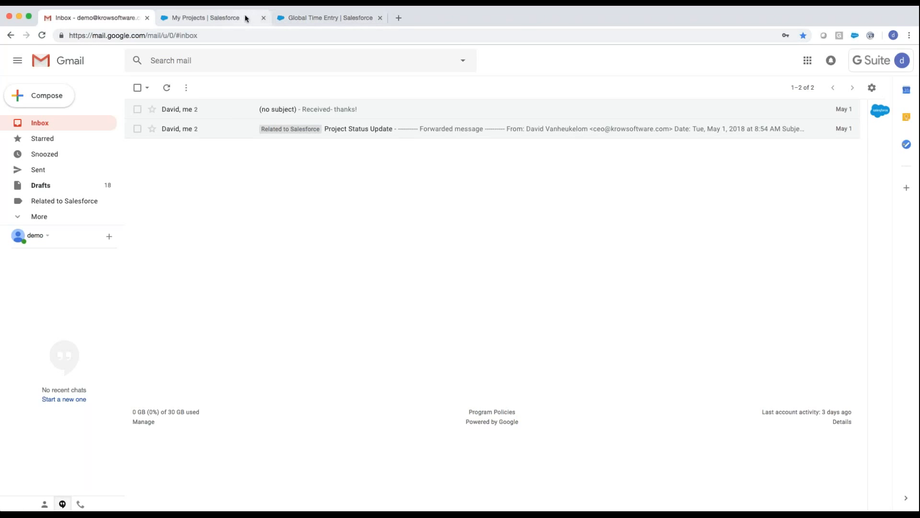
Switch back to Salesforce, view the Client Implementation project notes, and close them without adding a note
click(293, 18)
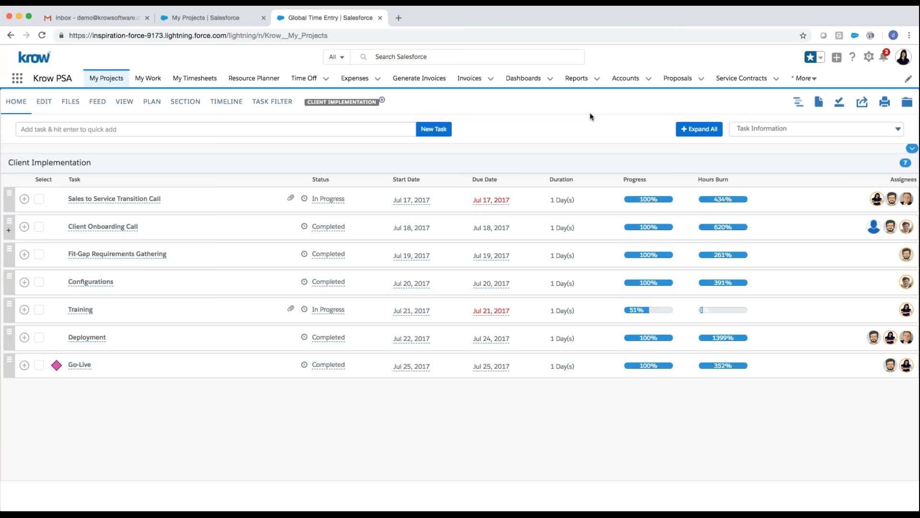
click(819, 101)
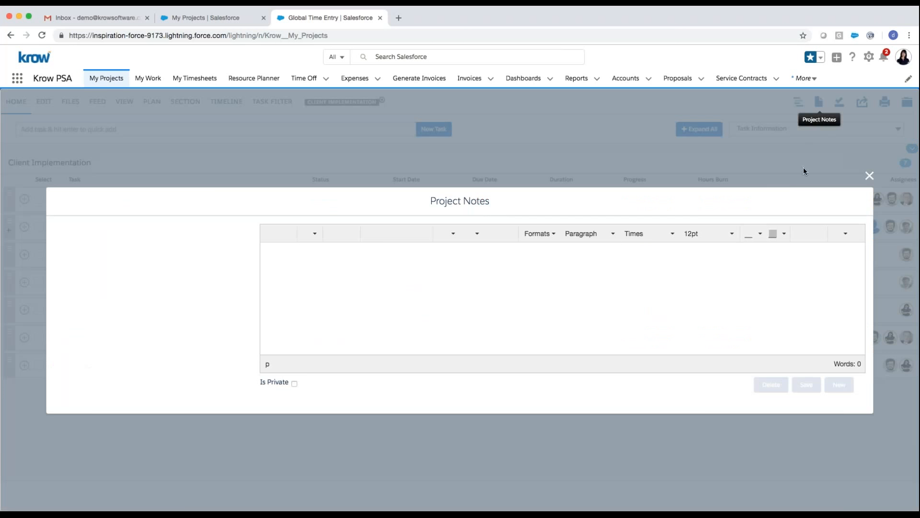
click(870, 175)
Examine the project's timeline events, including the details of the most recent task status change
click(226, 101)
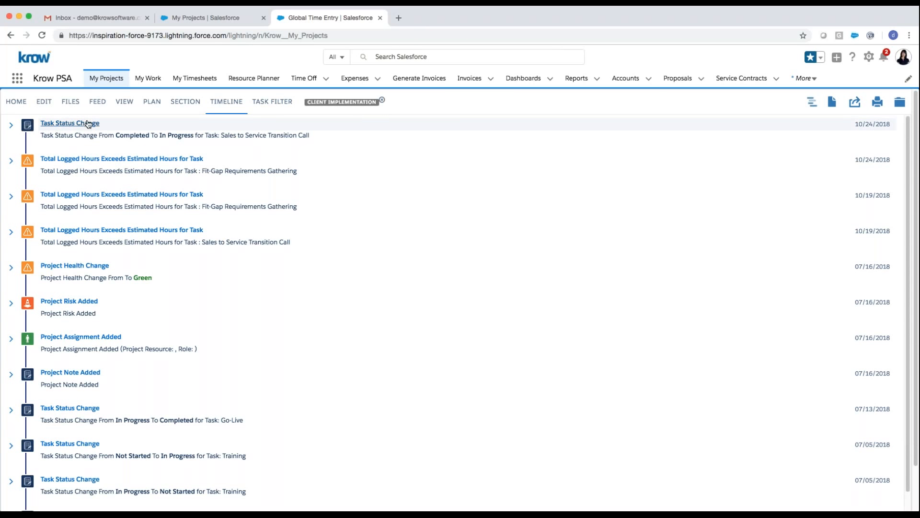
click(11, 126)
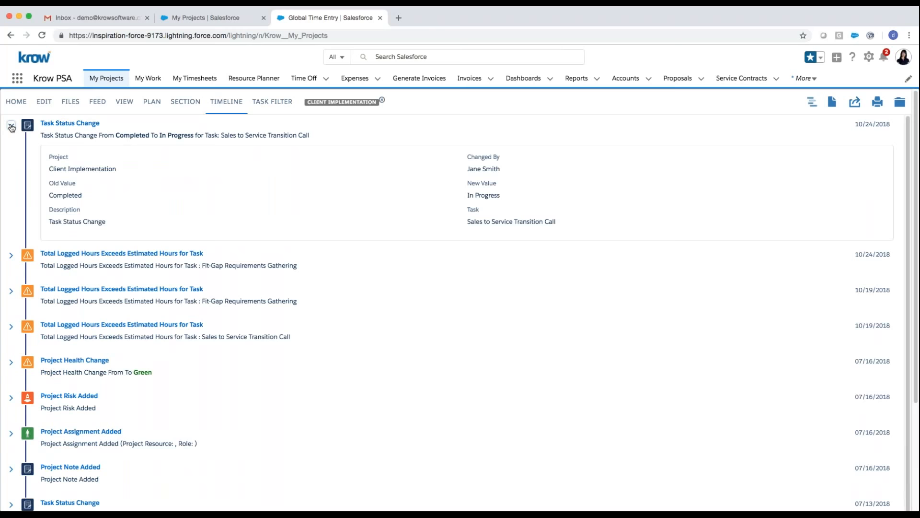
click(11, 126)
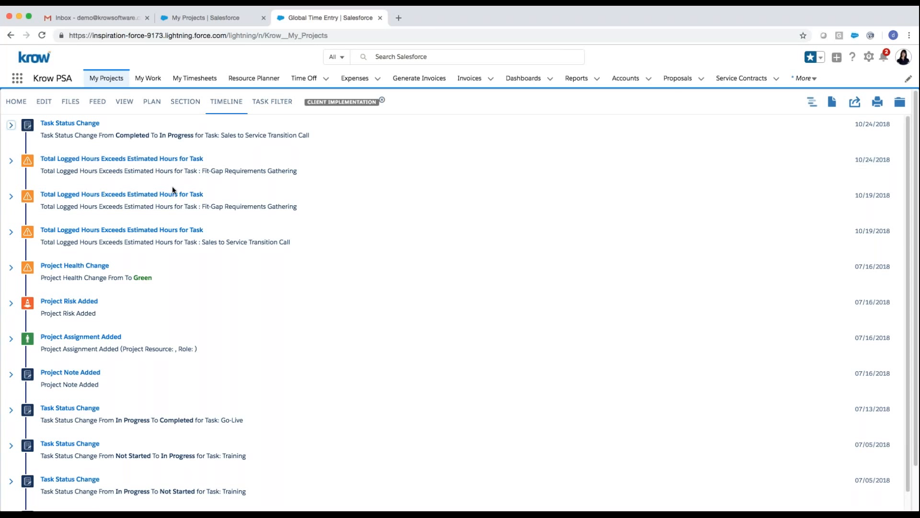
scroll(143, 254, down, 1)
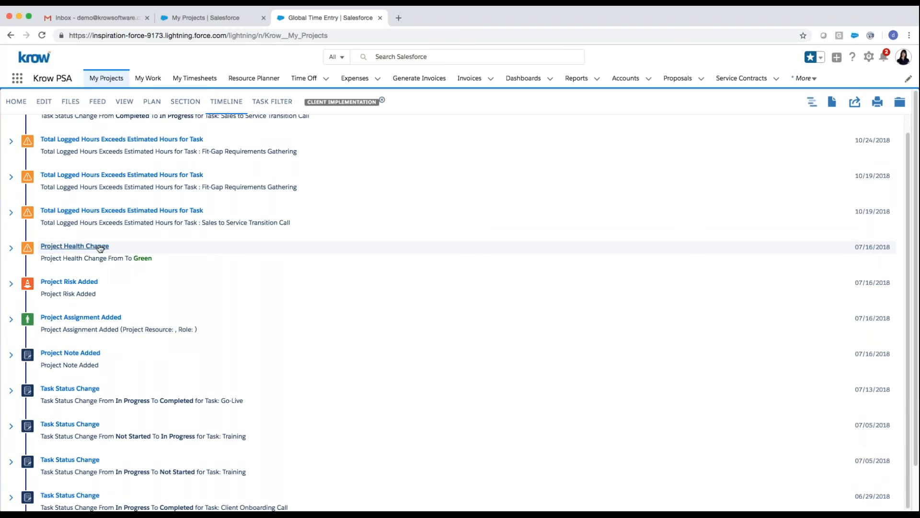
scroll(90, 210, down, 2)
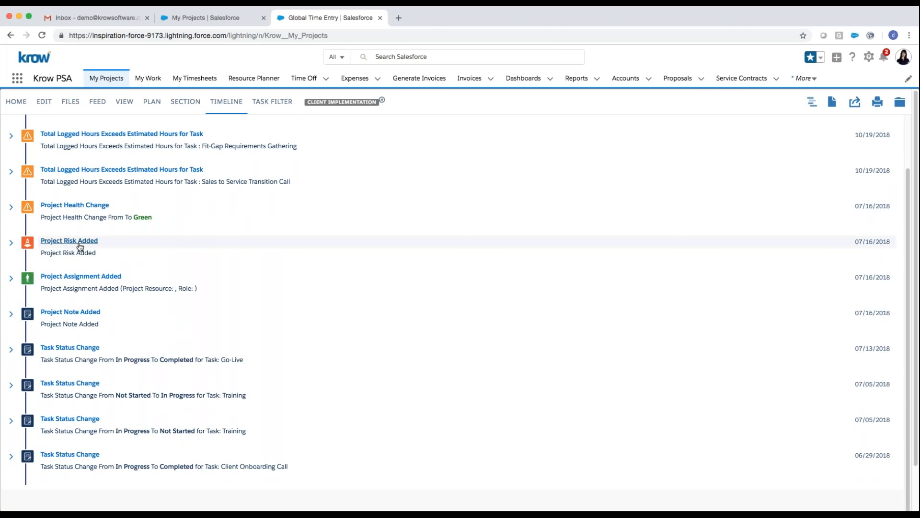
scroll(73, 265, down, 1)
scroll(96, 297, down, 2)
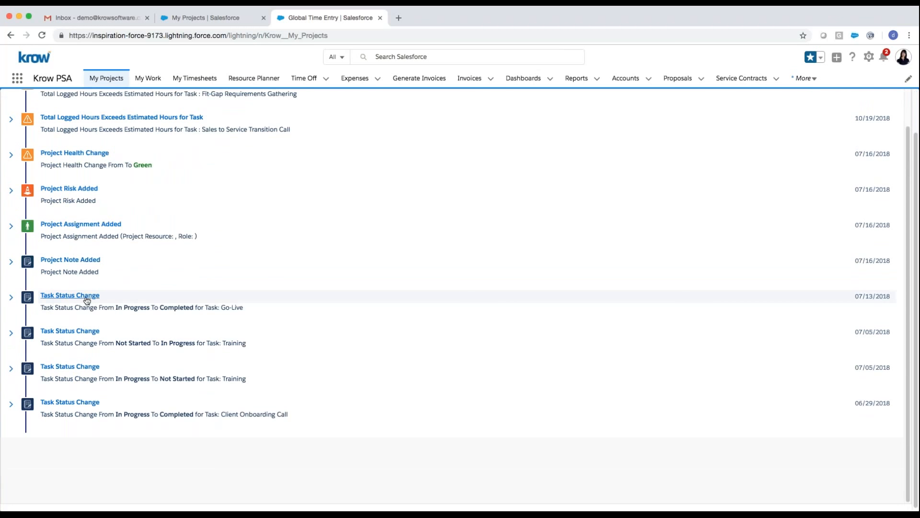
scroll(139, 302, up, 2)
scroll(182, 259, up, 3)
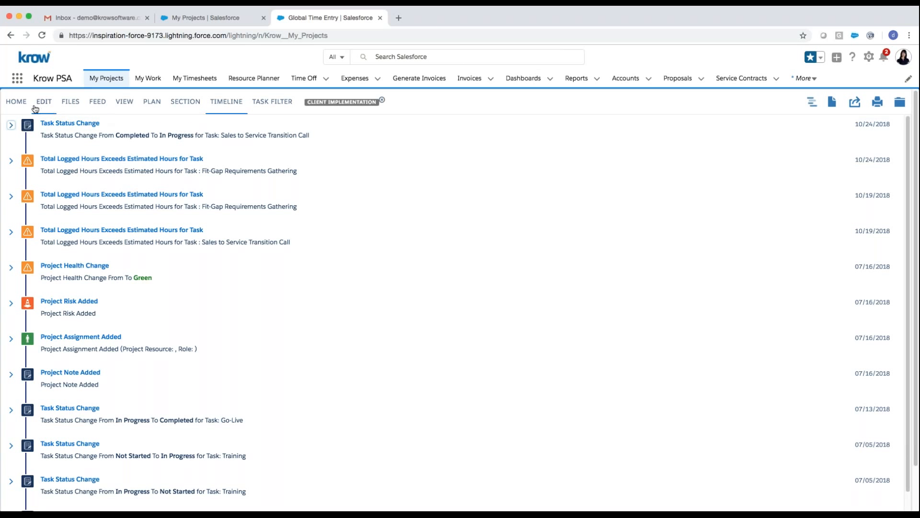
Open the Client Implementation Gantt chart and review the available columns without changing the selection
click(17, 102)
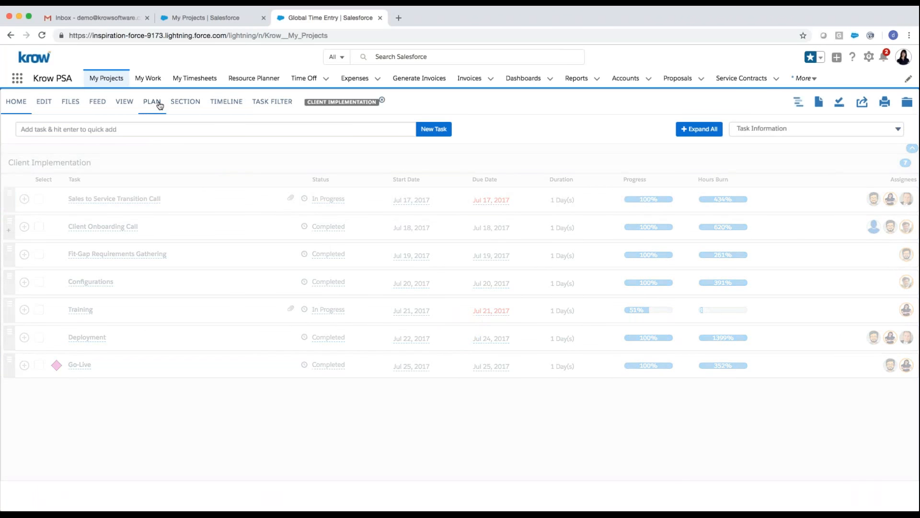
click(124, 102)
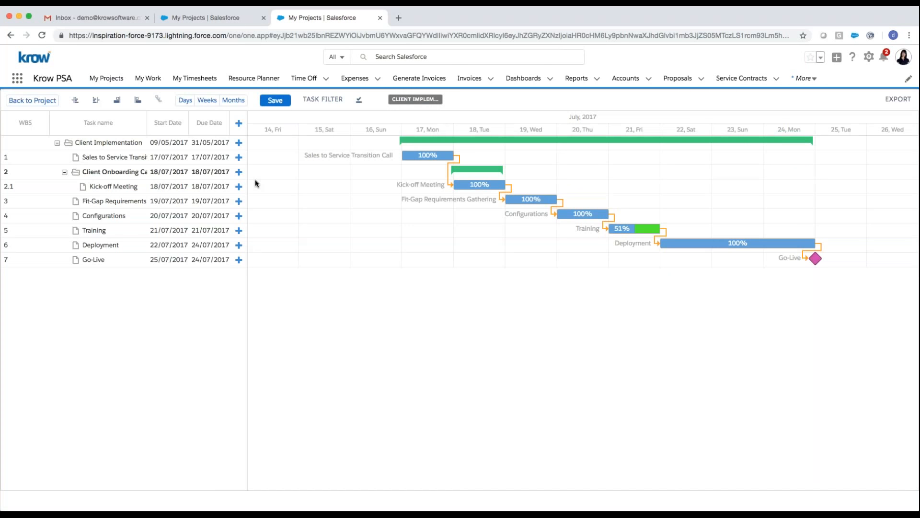
click(146, 140)
right_click(214, 127)
mouse_move(235, 152)
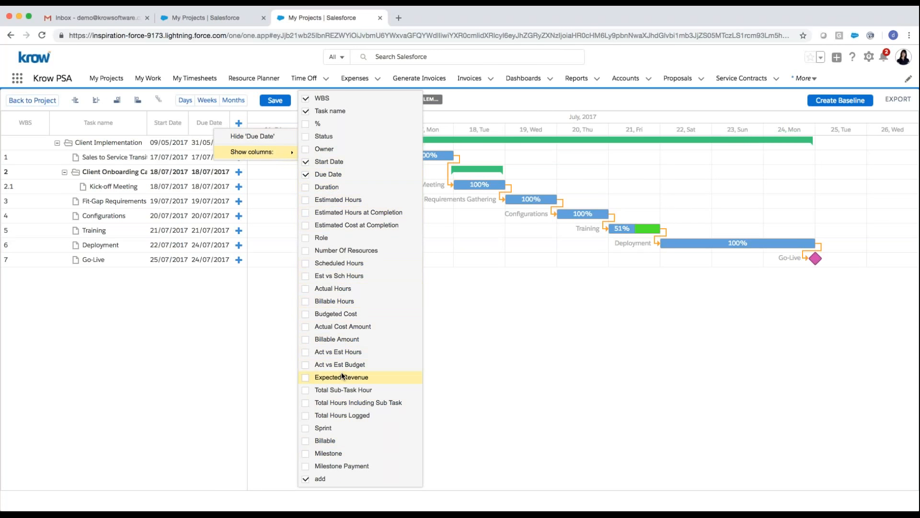
click(176, 338)
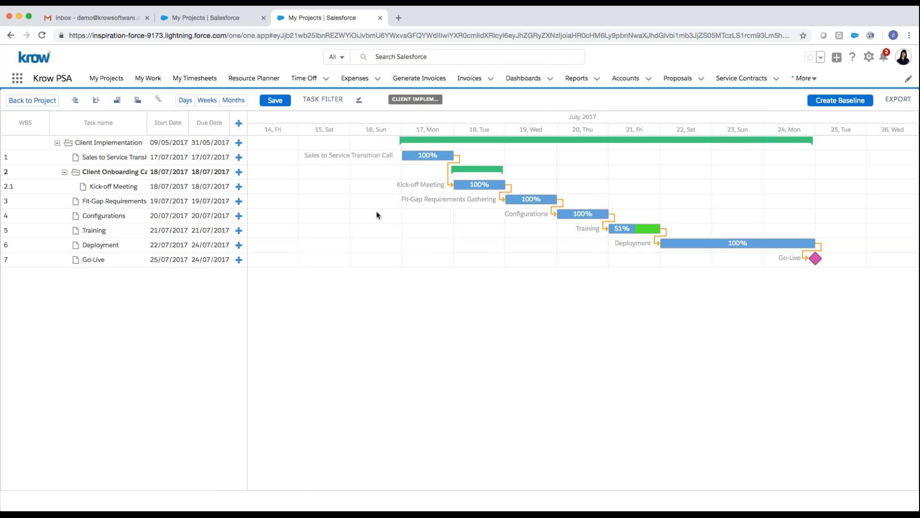
View the Sales to Service Transition Call's schedule details from the Gantt chart and close them
click(413, 161)
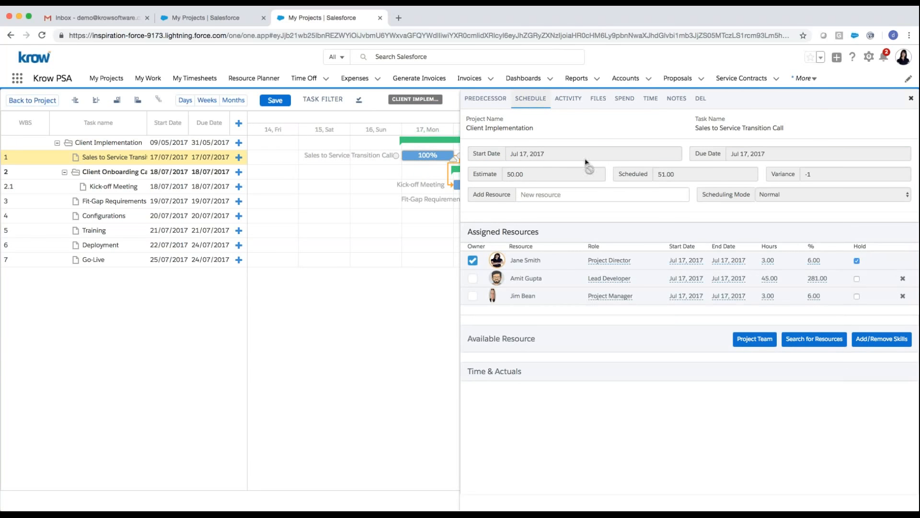
click(910, 100)
Try moving the Sales to Service Transition Call to 18/07/2017 on the Gantt chart, check the export options, and return to the project without saving
drag(418, 158, 468, 151)
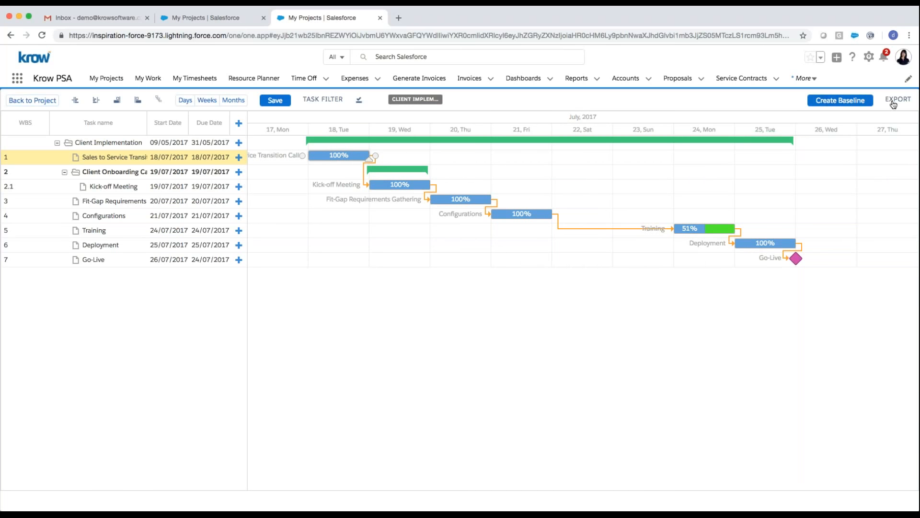
click(894, 102)
click(30, 101)
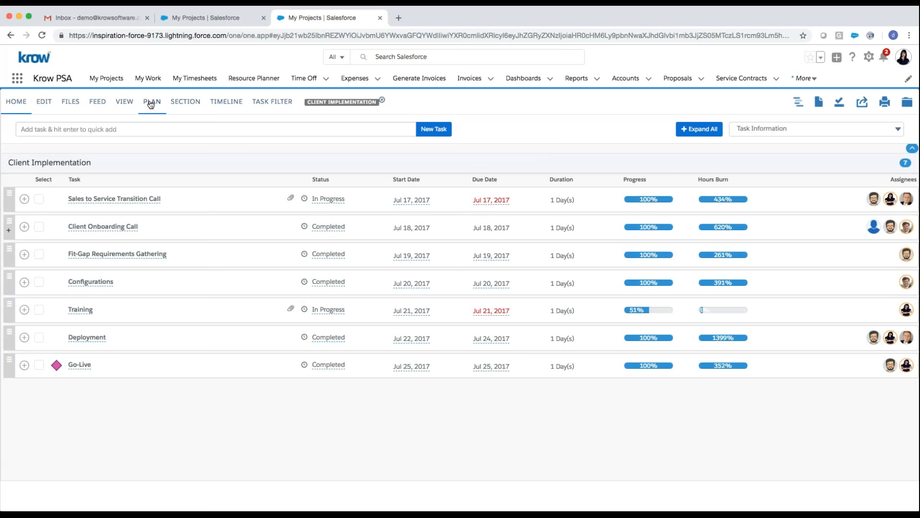
Open the Client Implementation resource plan, check the soft-booked Consultant, and open the resource planner for the project's Consultant requirement
mouse_move(151, 104)
click(166, 119)
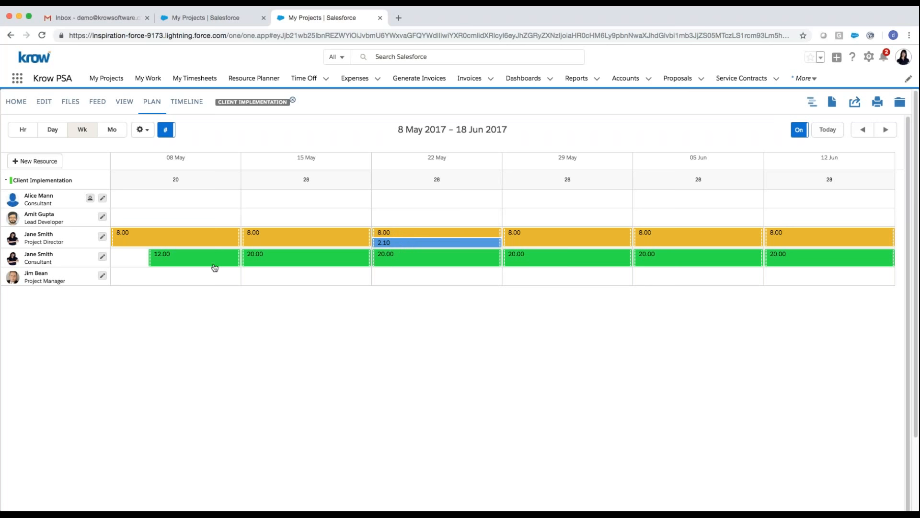
mouse_move(11, 201)
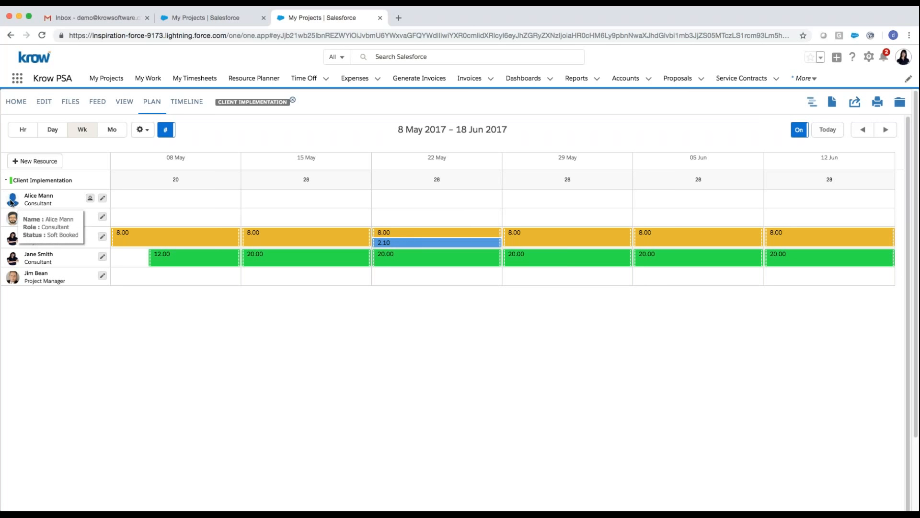
click(254, 78)
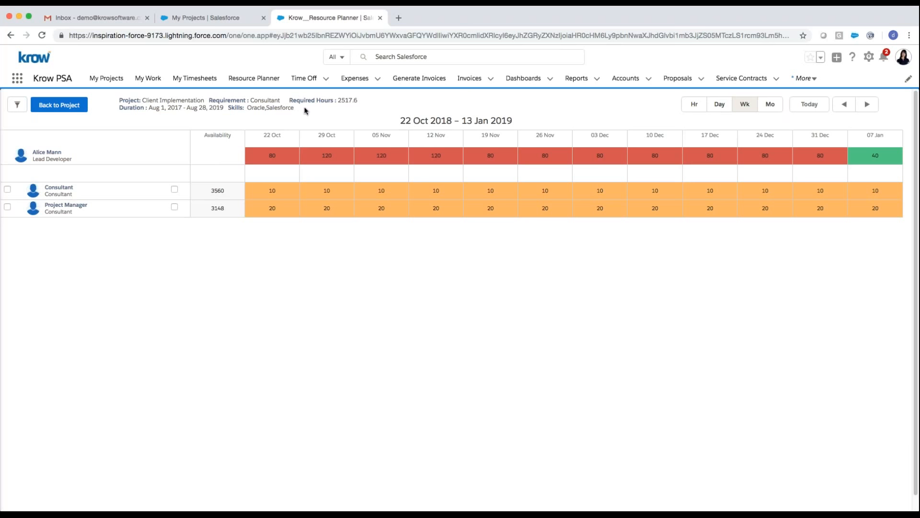
Check the planner's resource filters and compare the Consultant and Project Manager candidates side by side, returning to the project plan without booking
click(17, 105)
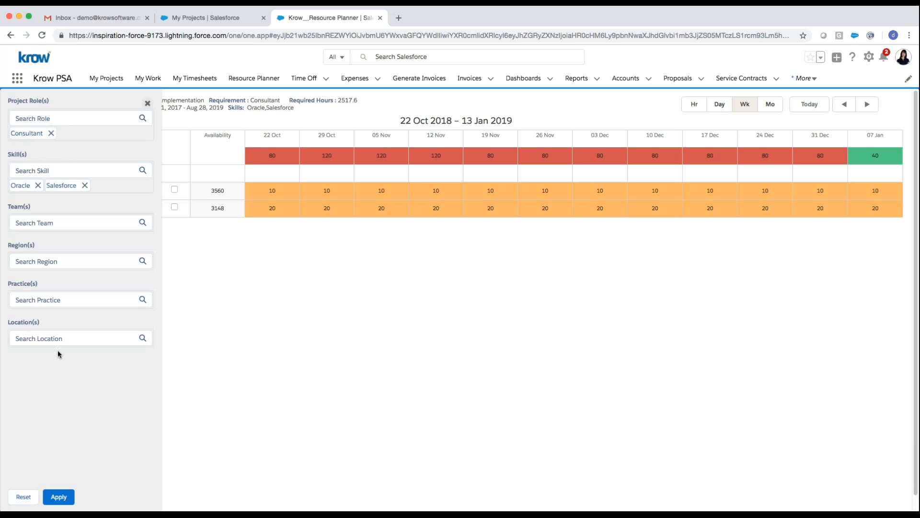
click(147, 104)
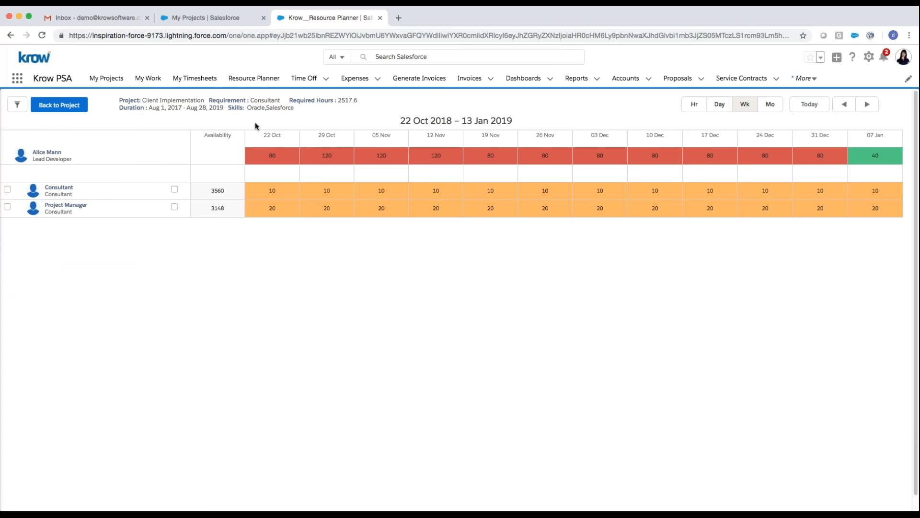
click(7, 189)
click(7, 207)
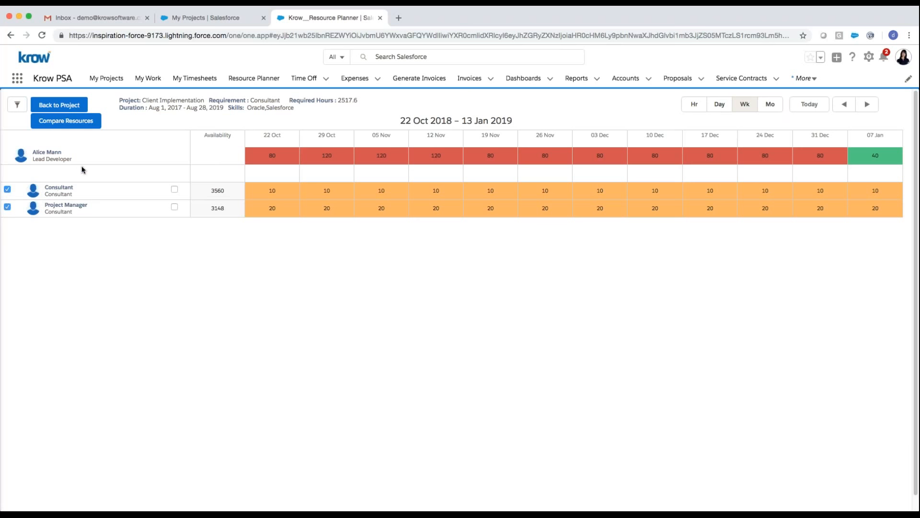
click(70, 122)
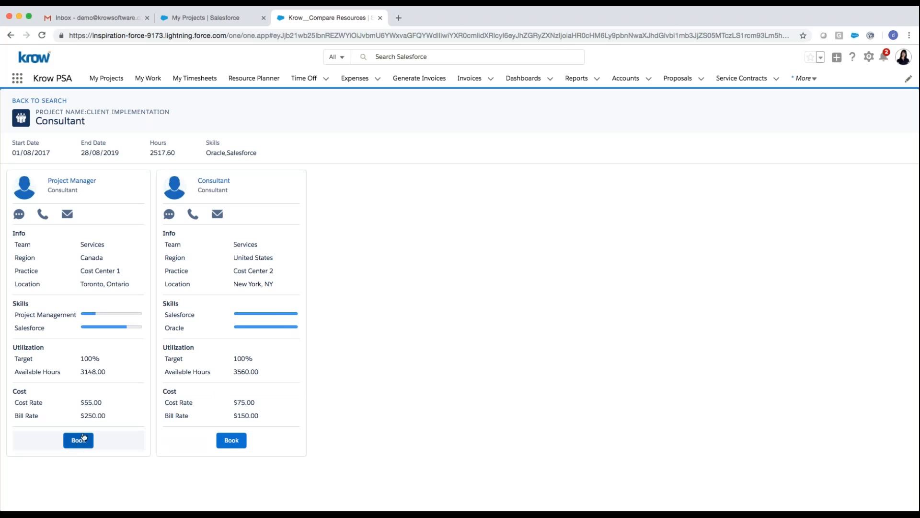
click(43, 101)
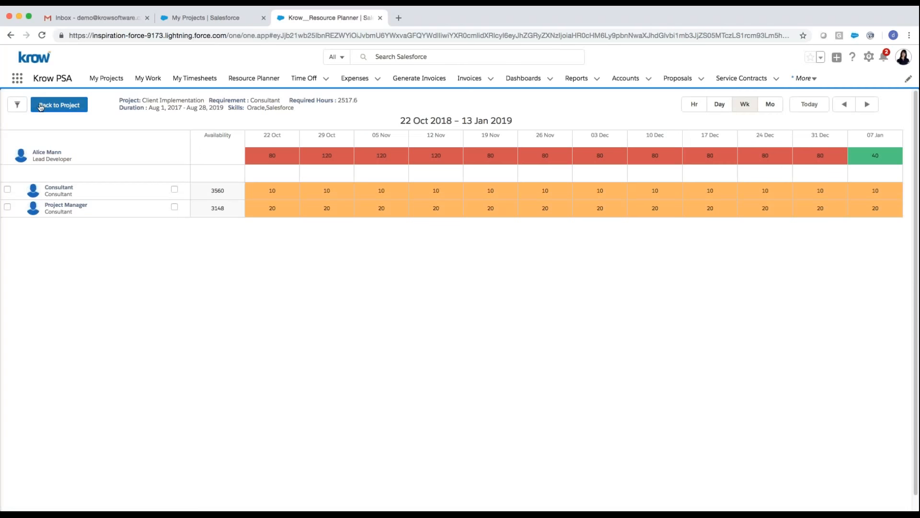
click(40, 106)
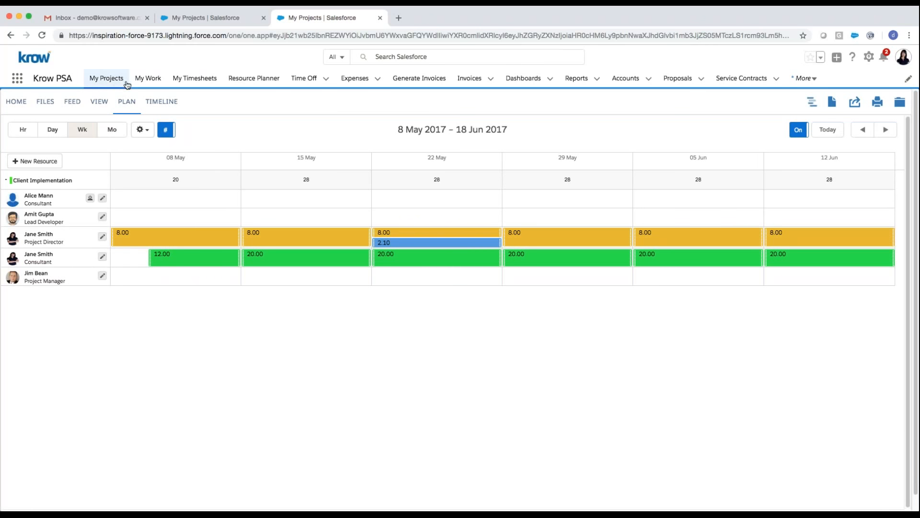
Open My Work, filter the tasks by the Client Implementation project, and clear the project filter
click(148, 81)
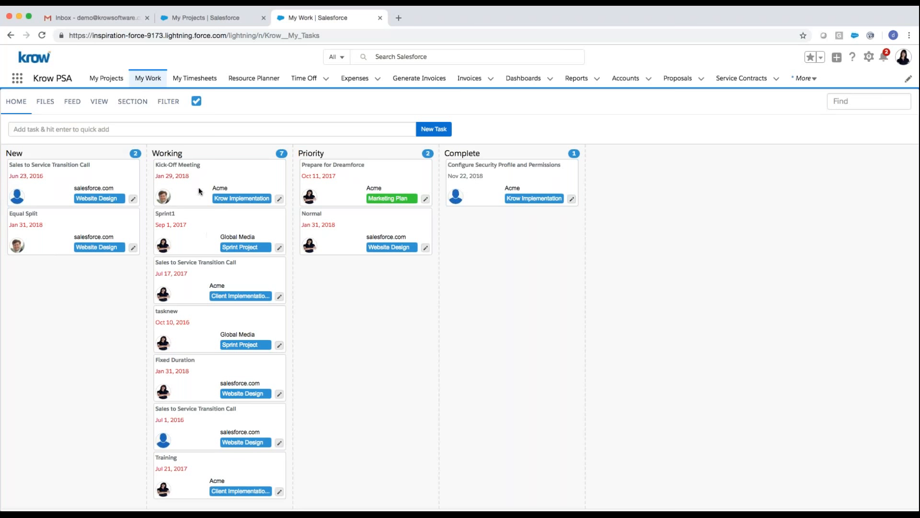
click(164, 101)
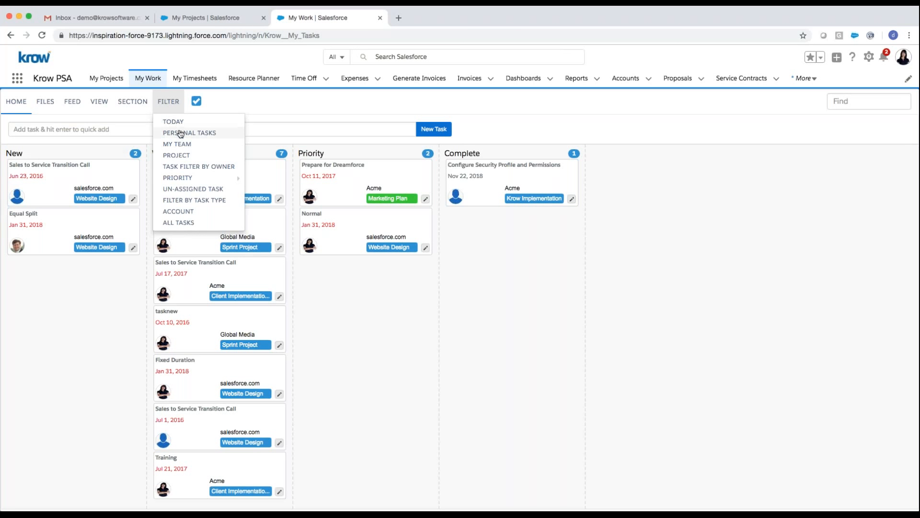
click(176, 157)
click(319, 259)
click(580, 400)
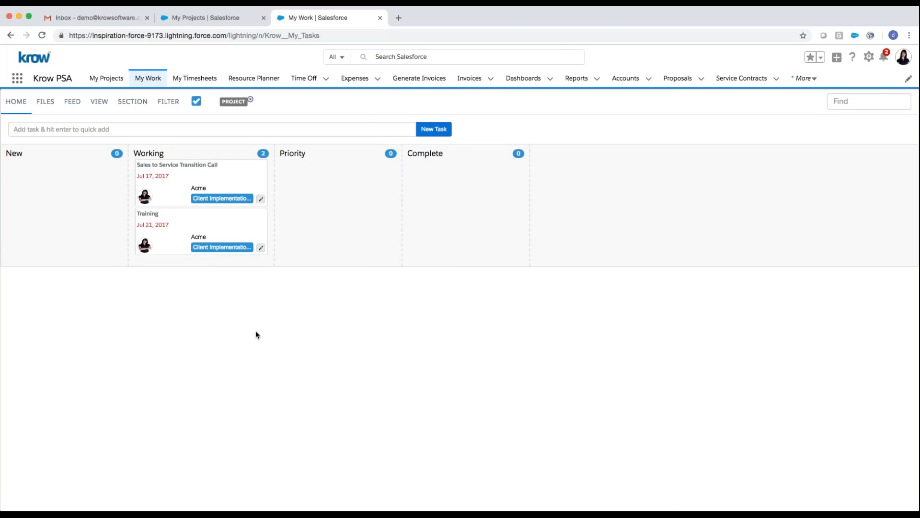
mouse_move(225, 180)
mouse_down()
mouse_move(314, 174)
mouse_move(197, 180)
mouse_move(218, 182)
mouse_up()
click(251, 100)
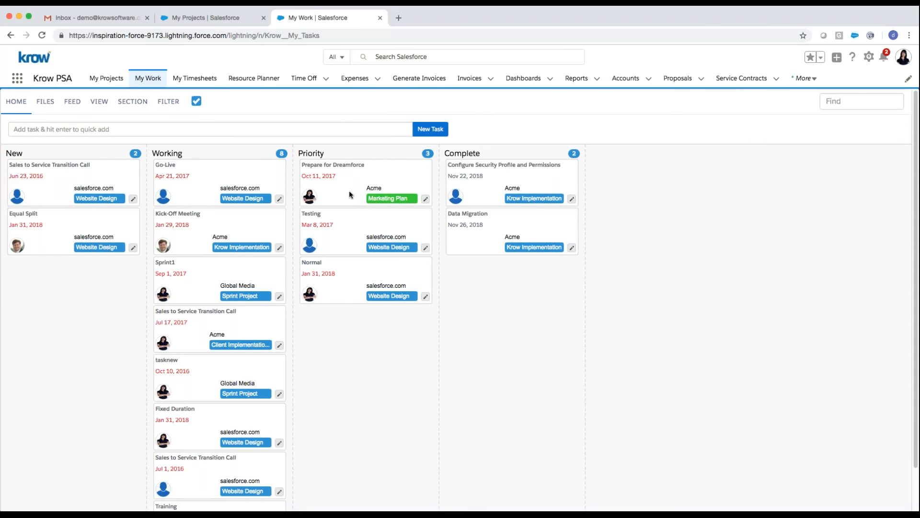
View the schedule and time entry details of Website Design's Go-Live task and close them
click(279, 200)
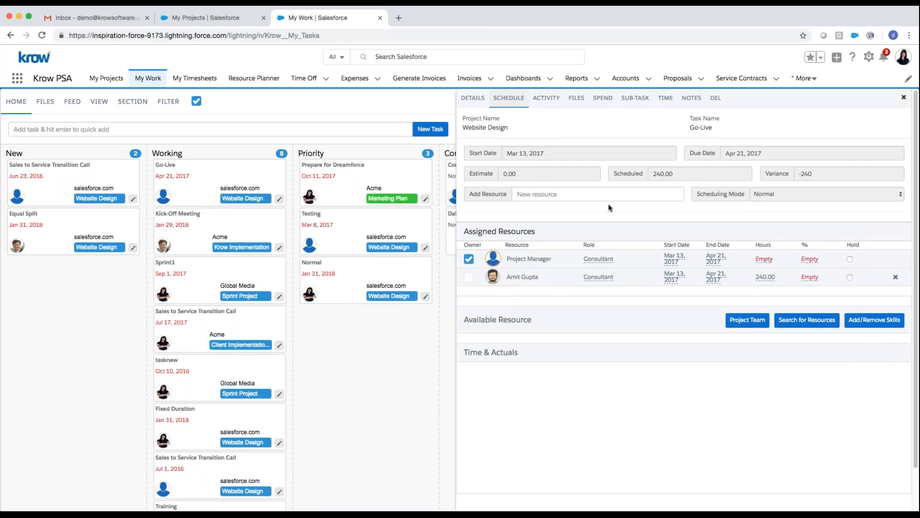
click(665, 98)
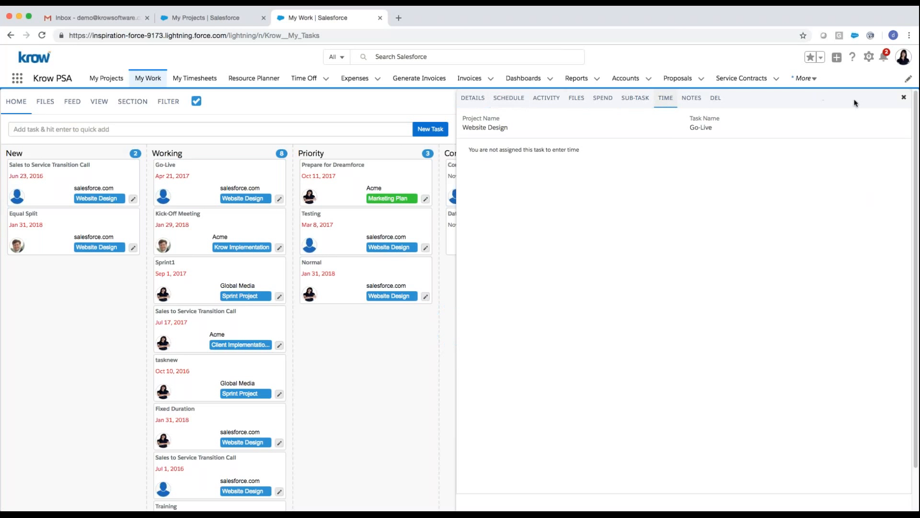
click(903, 98)
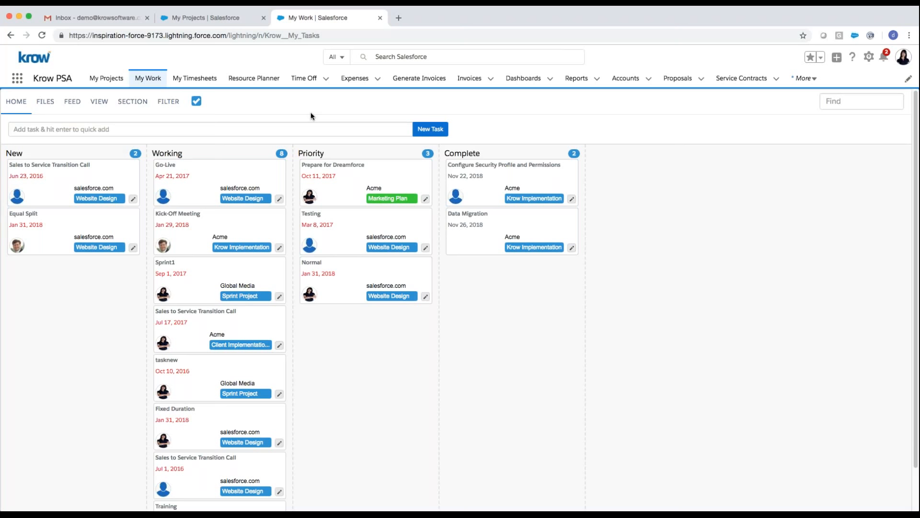
Open the Resource Planner, inspect the first Lead Developer's project bookings, and check the project assignment status colors
click(253, 78)
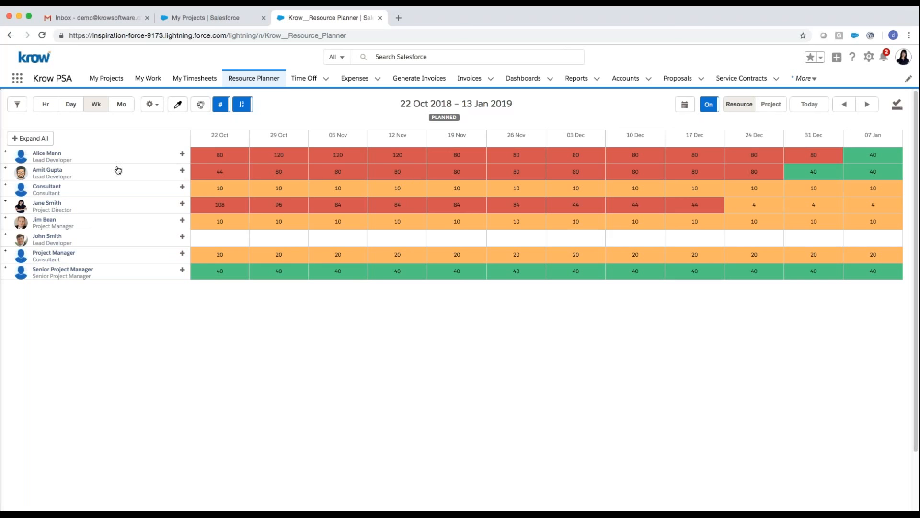
click(73, 157)
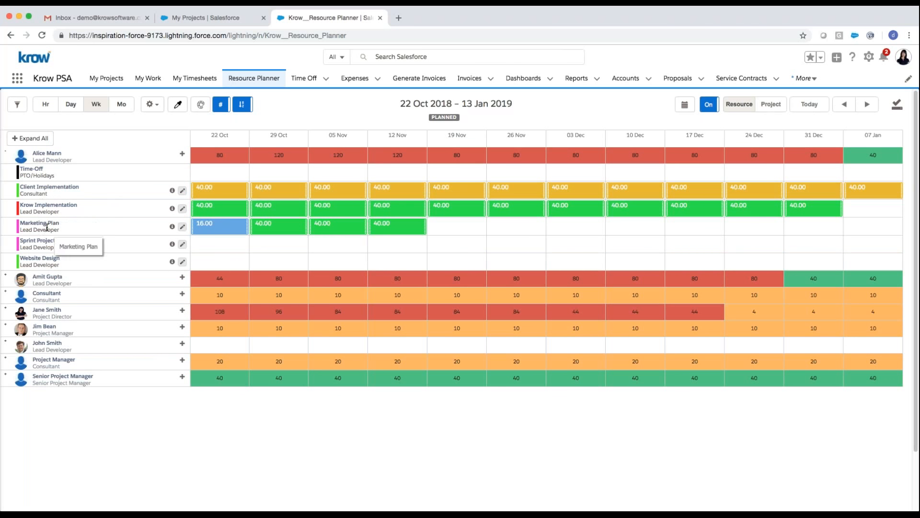
mouse_move(325, 215)
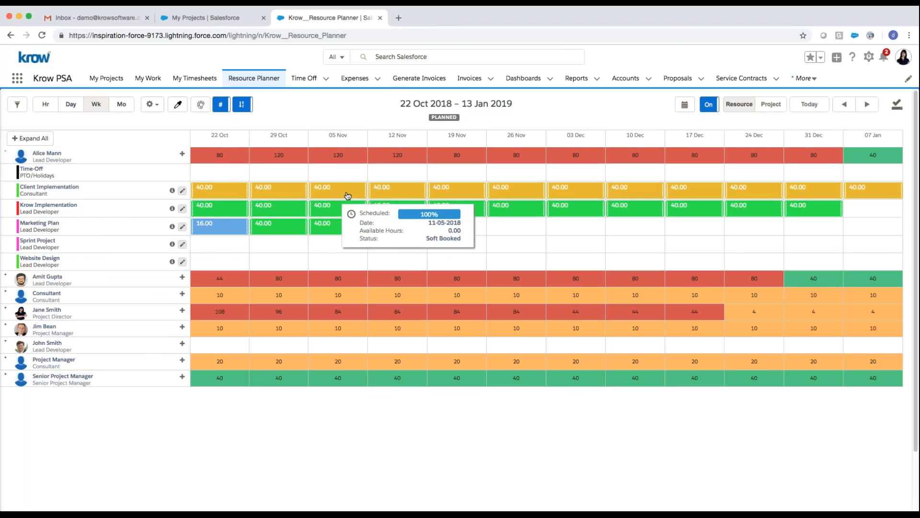
mouse_move(341, 192)
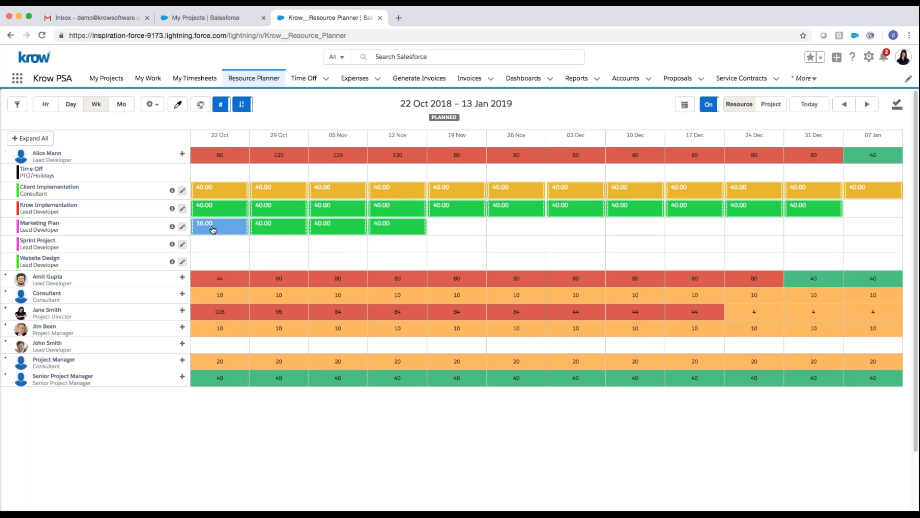
click(200, 104)
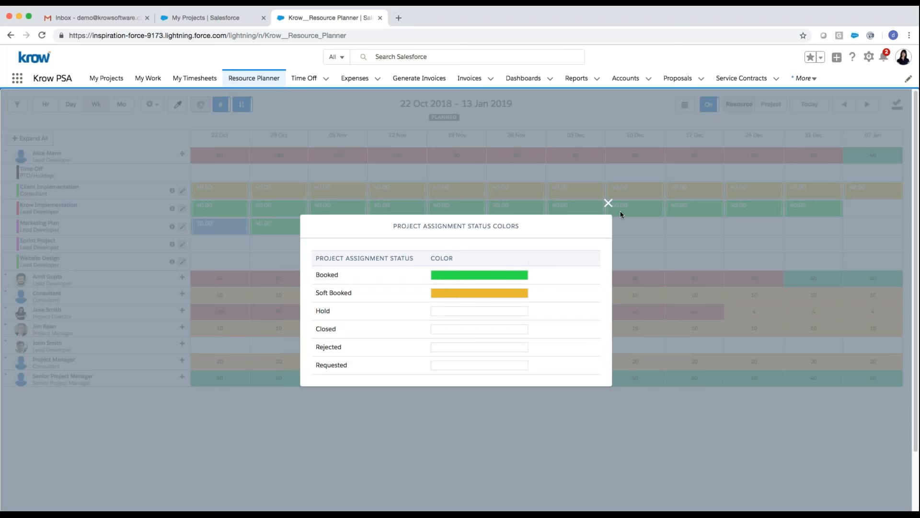
click(608, 203)
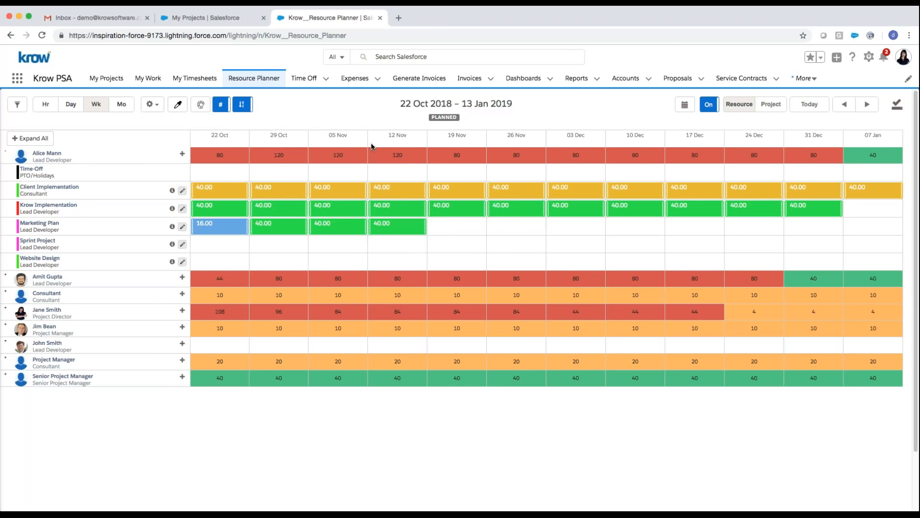
Check the Krow Implementation schedule for the week of 5 November, and book Marketing Plan from 19/11/2018 to 30/12/2018 at 100% effort
click(334, 213)
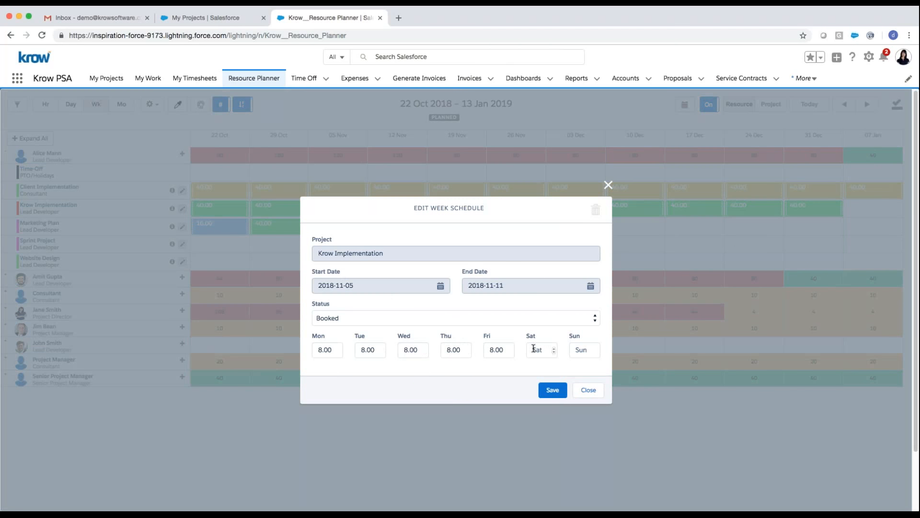
click(608, 185)
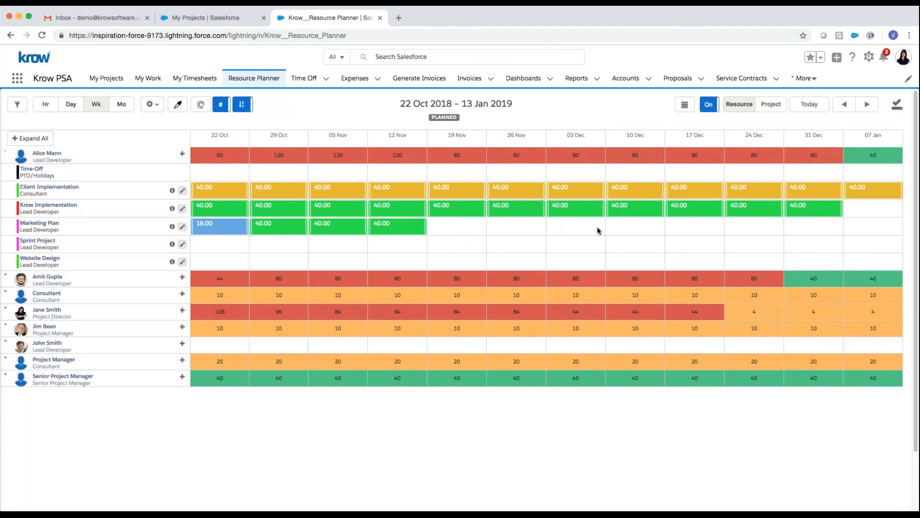
drag(430, 228, 784, 227)
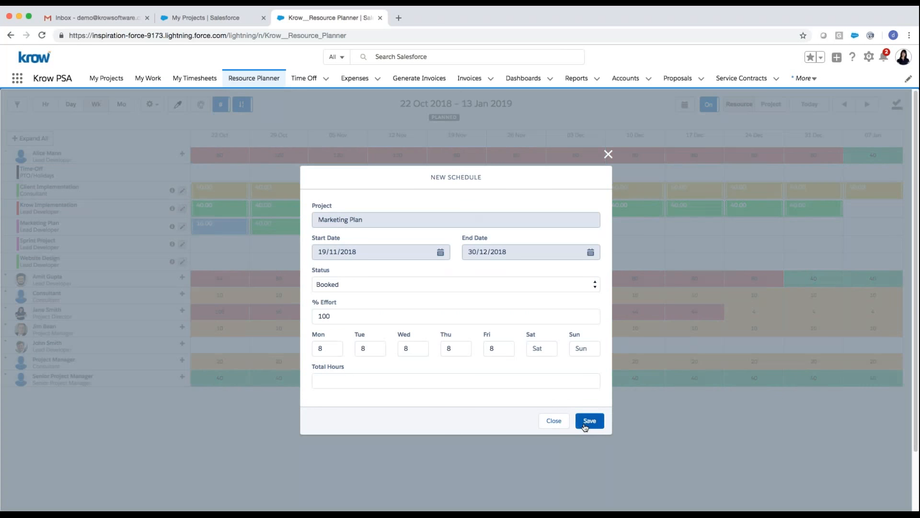
click(590, 419)
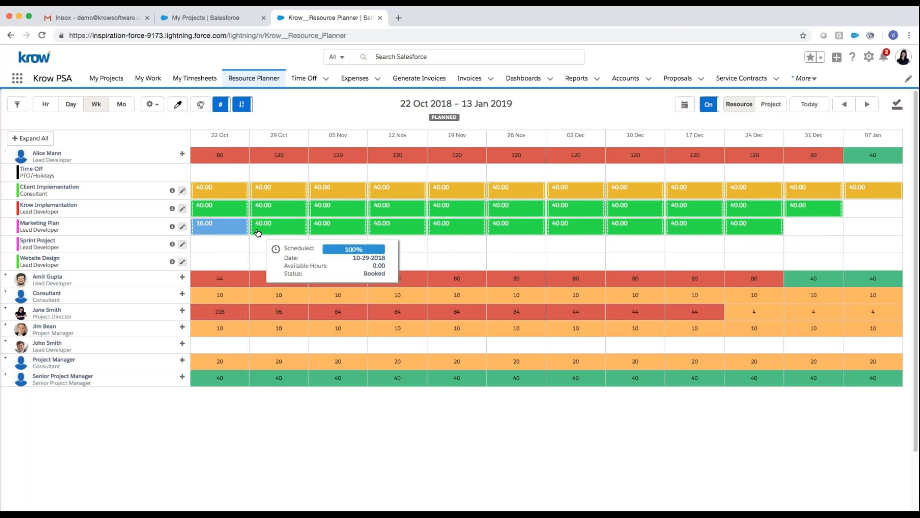
Review the first Lead Developer's Sprint Project assignment settings, including hours, dates and daily distribution, and close them without saving
click(183, 247)
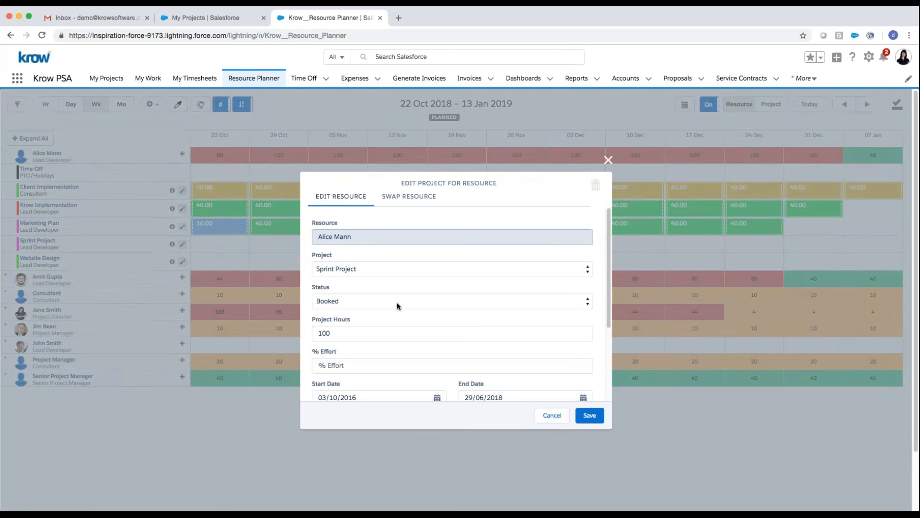
scroll(451, 318, down, 2)
scroll(448, 312, up, 1)
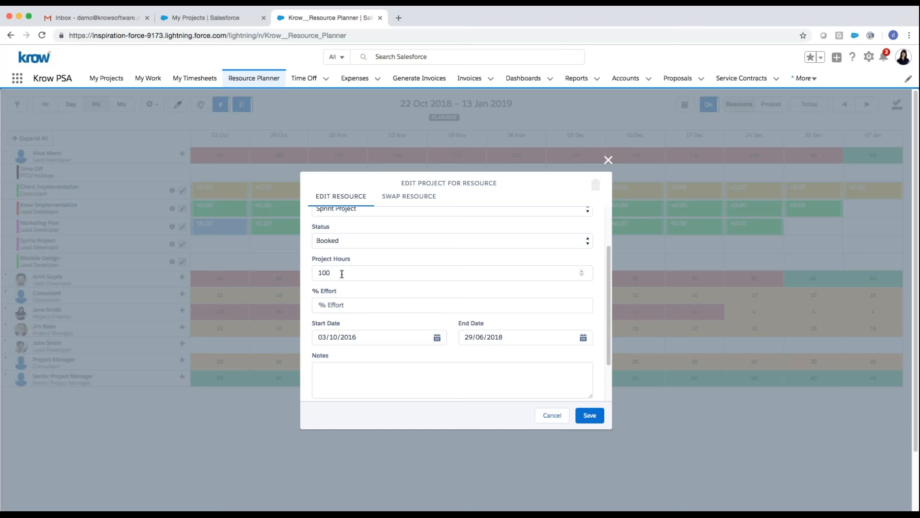
scroll(369, 324, down, 3)
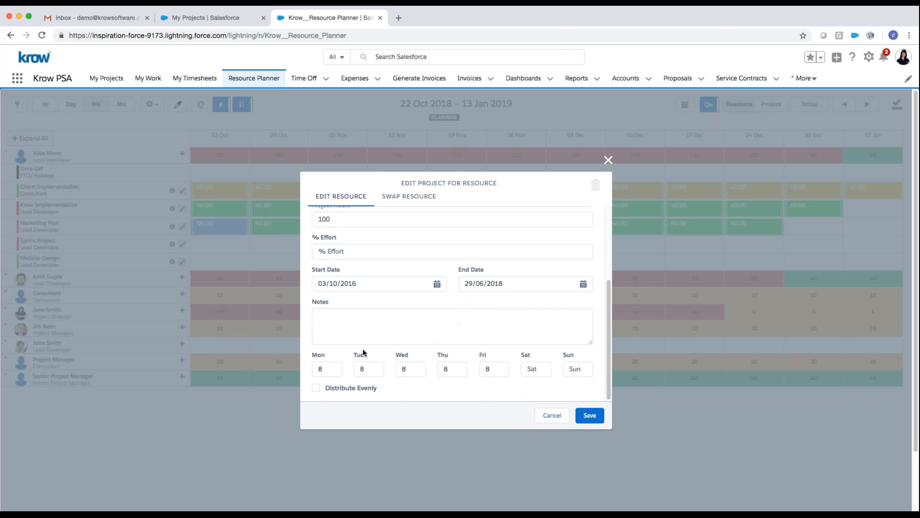
scroll(374, 360, down, 1)
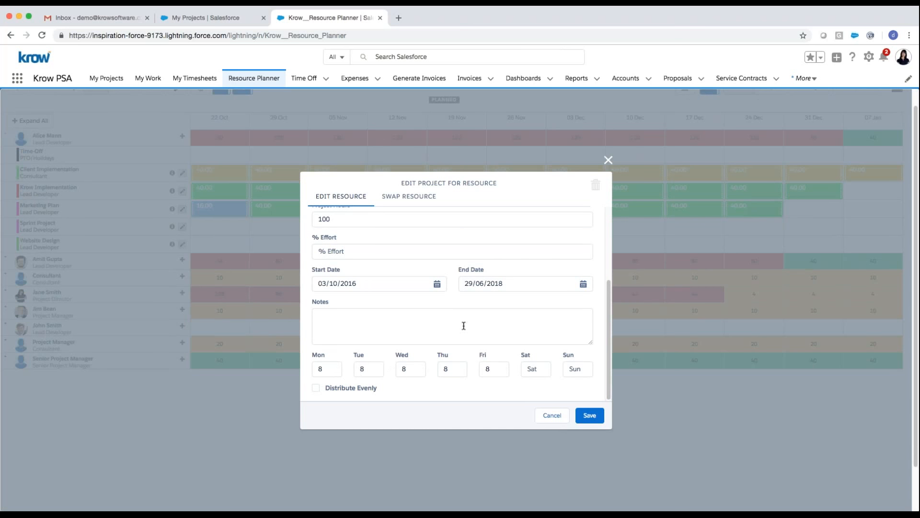
click(608, 159)
scroll(391, 332, up, 1)
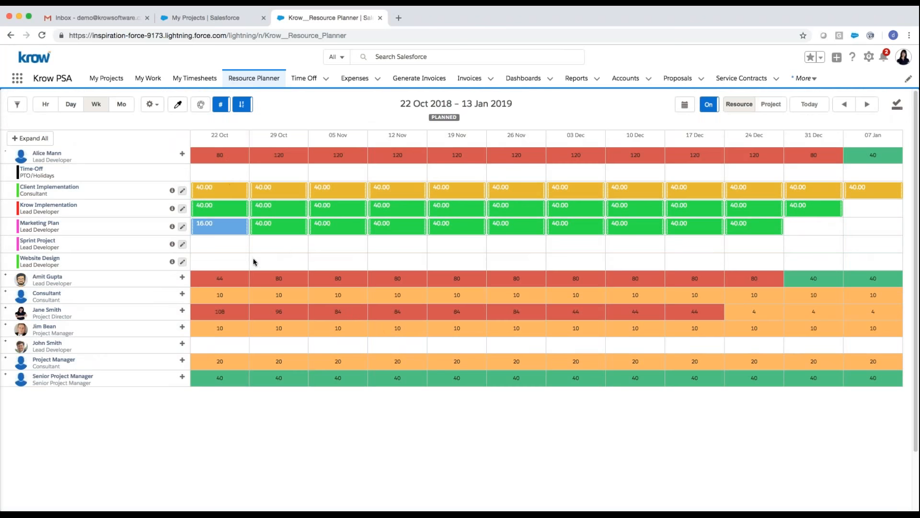
Collapse the first Lead Developer's bookings and review the Resource Planner's available filters without applying any
mouse_move(338, 225)
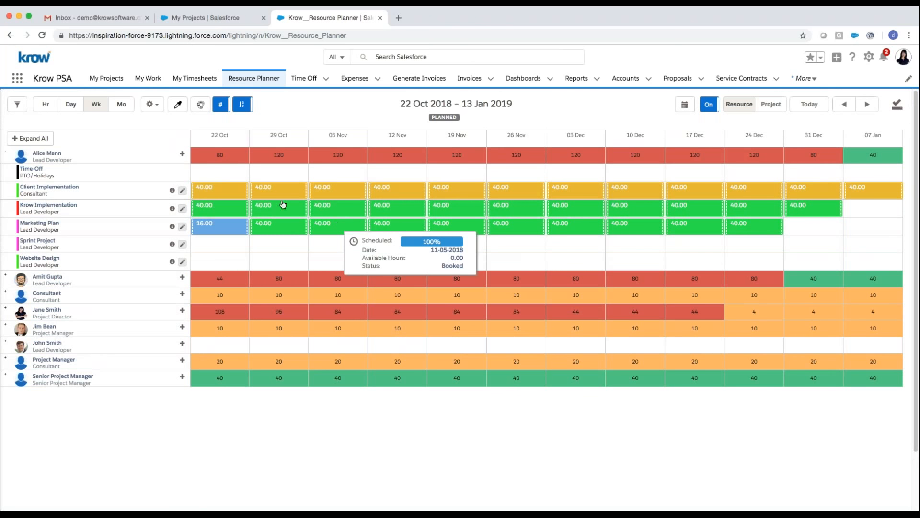
click(6, 151)
click(18, 104)
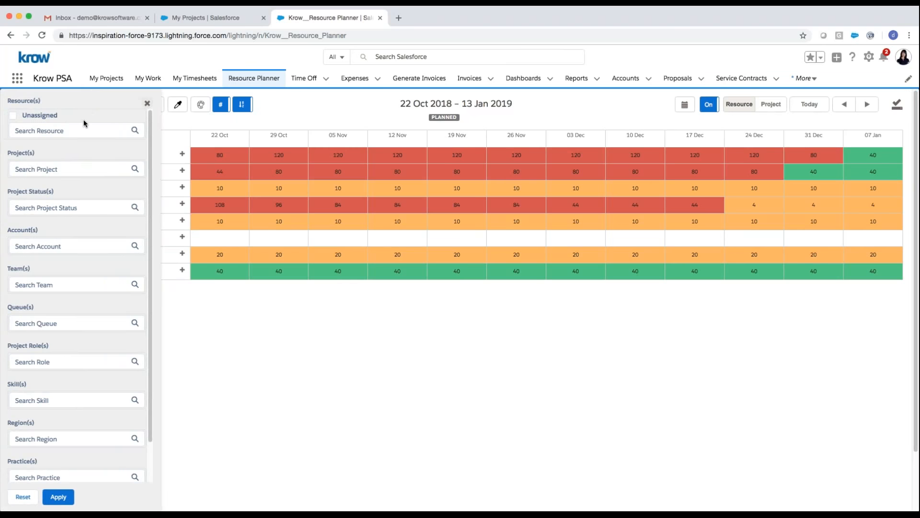
scroll(141, 150, down, 1)
scroll(142, 149, up, 1)
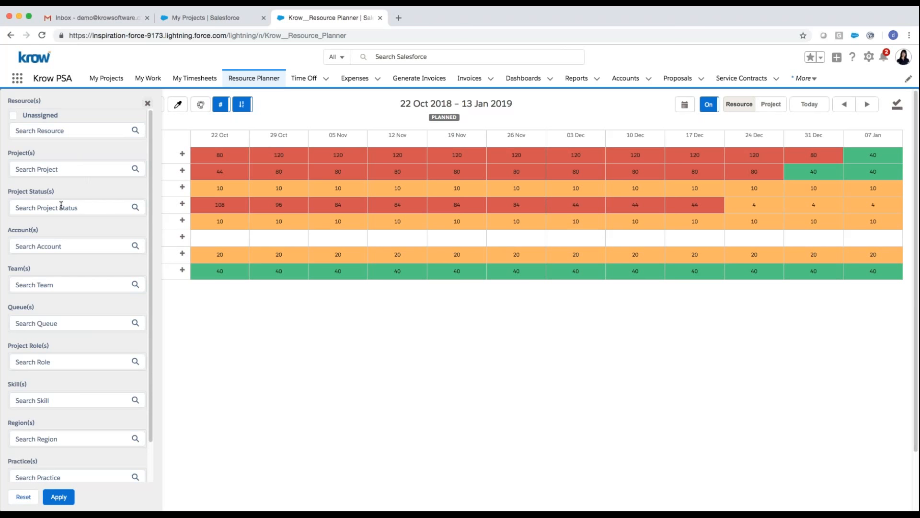
scroll(95, 218, down, 3)
scroll(47, 235, down, 1)
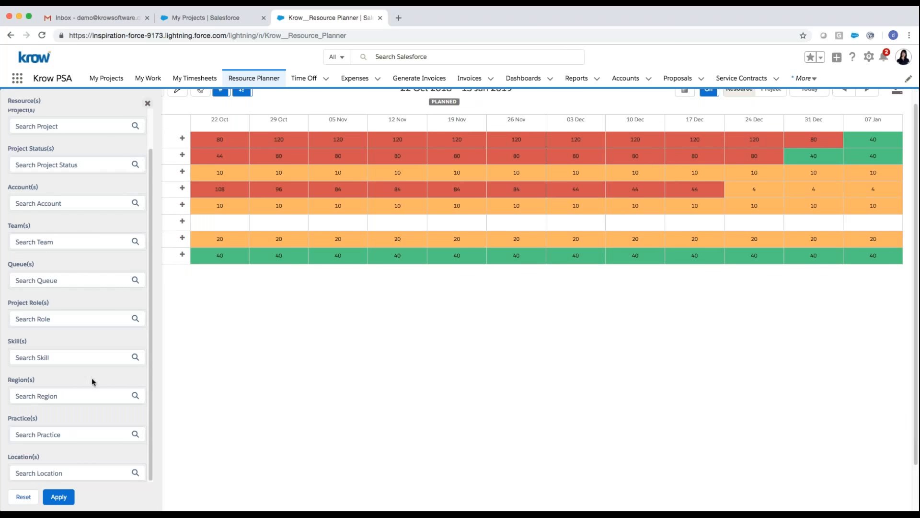
scroll(73, 431, up, 2)
click(149, 103)
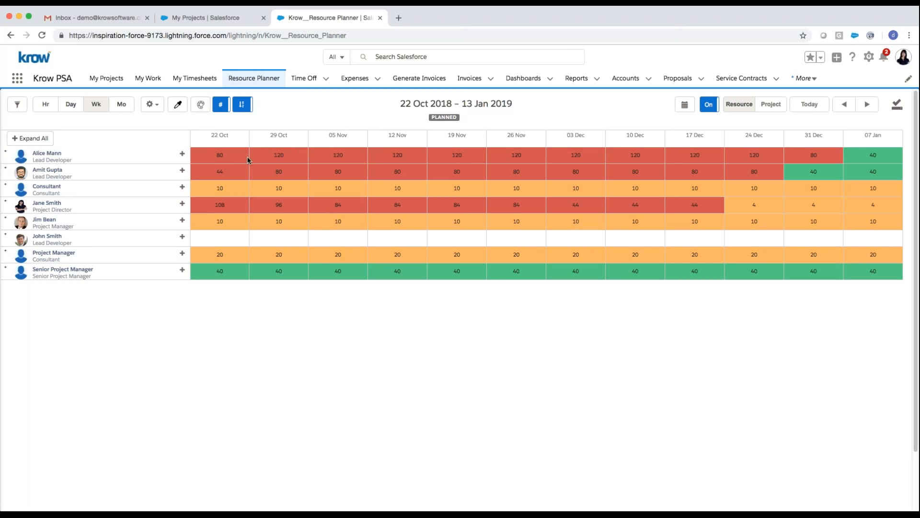
Set the Resource Planner's green background percentage range to 1–150 and apply it
click(178, 104)
click(448, 302)
text(1)
key(Tab)
text(150)
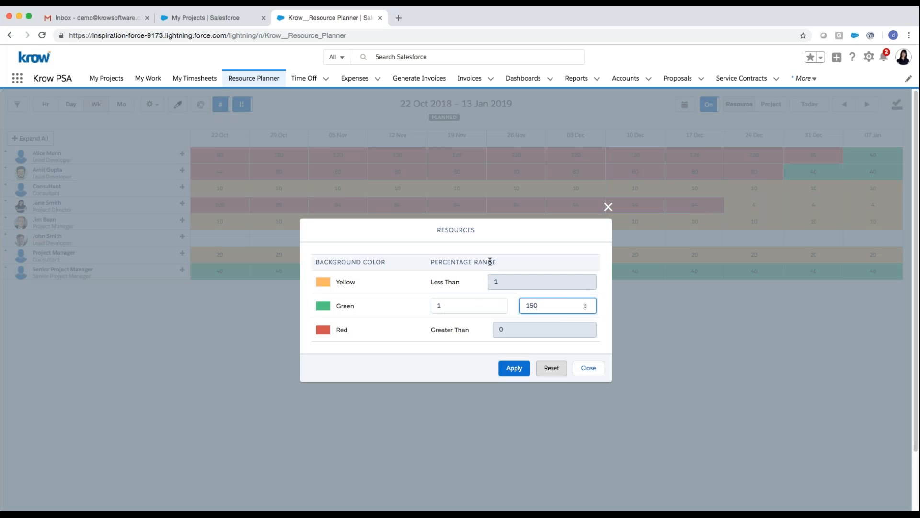
click(513, 368)
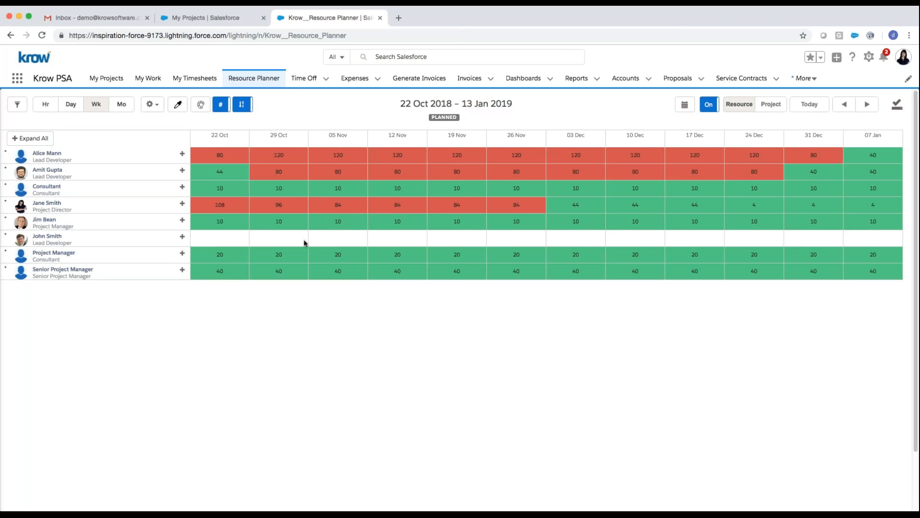
Show the Resource Planner by Availability and examine the project rows of the first and second Lead Developers in turn
click(158, 105)
click(165, 145)
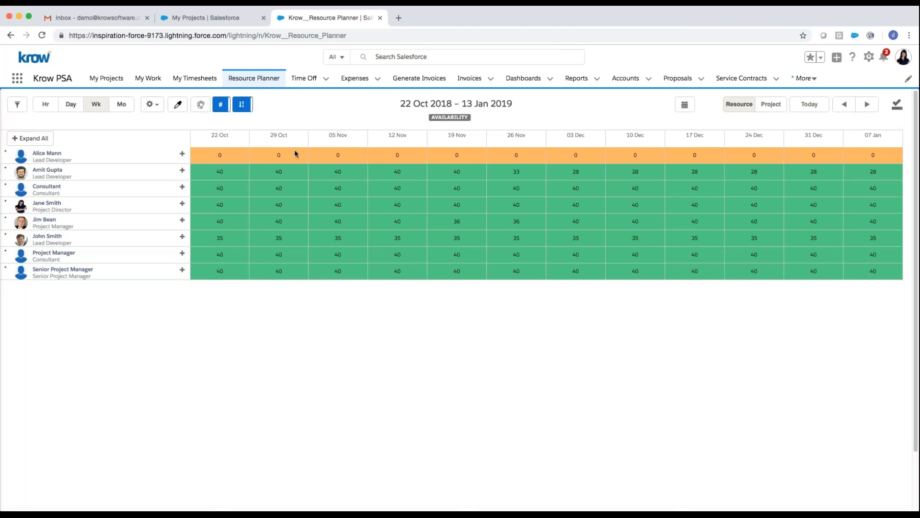
click(166, 161)
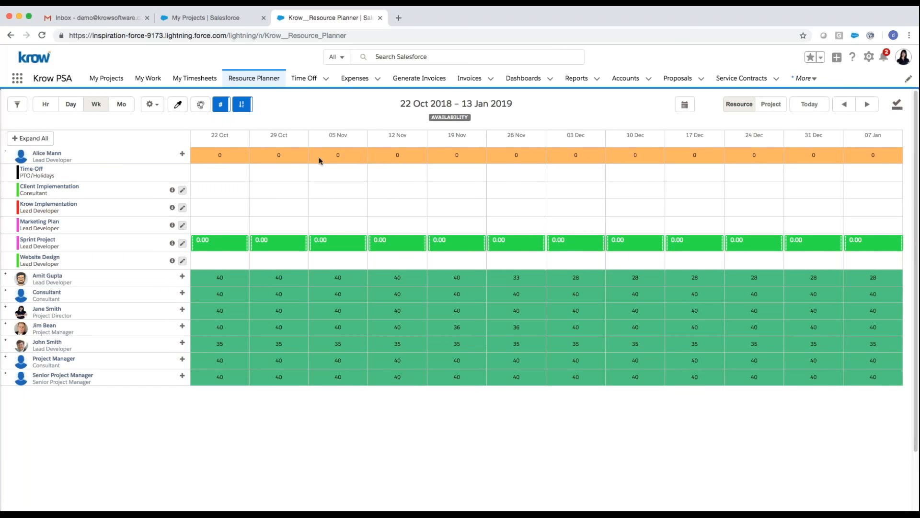
click(128, 154)
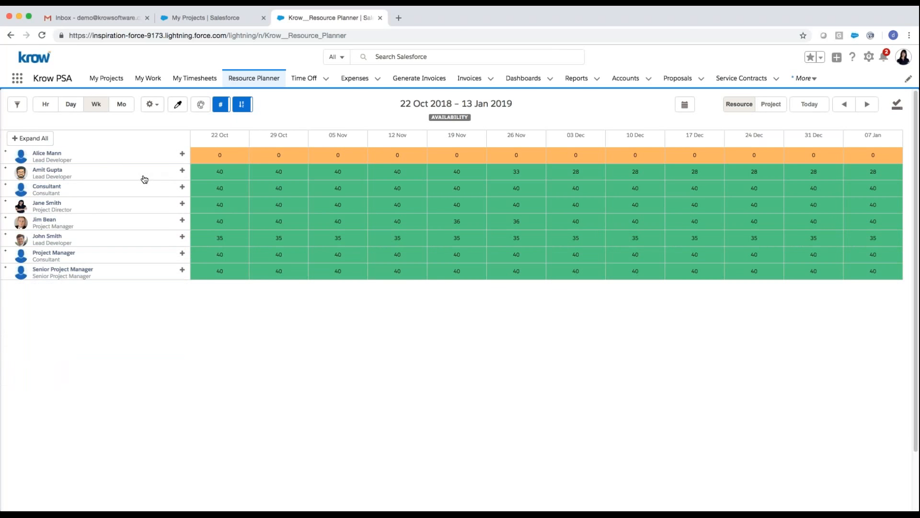
click(142, 176)
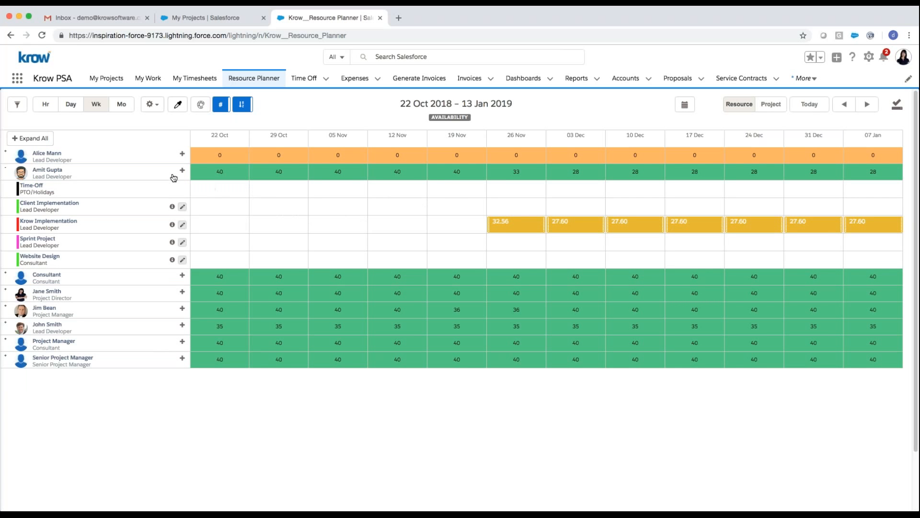
Show the Resource Planner by Scheduled hours and expand the second Lead Developer's Krow Implementation project down to its tasks
click(157, 106)
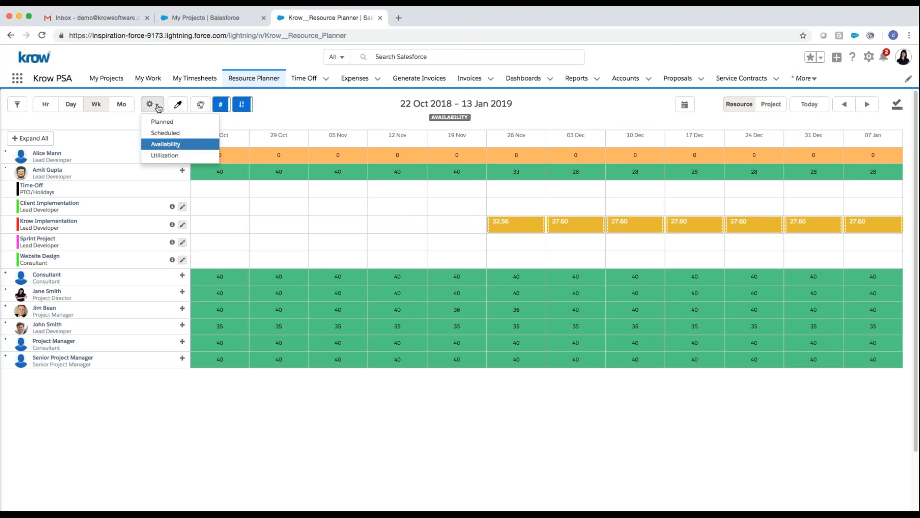
click(166, 133)
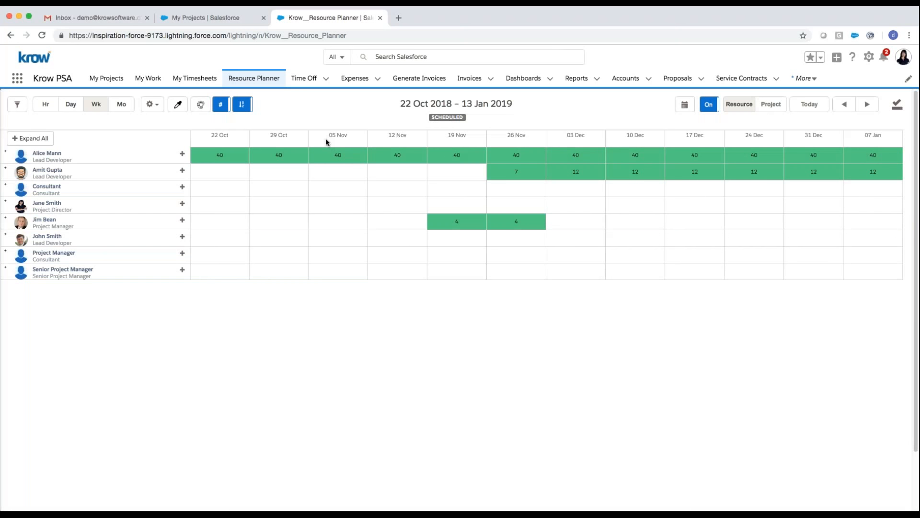
click(130, 171)
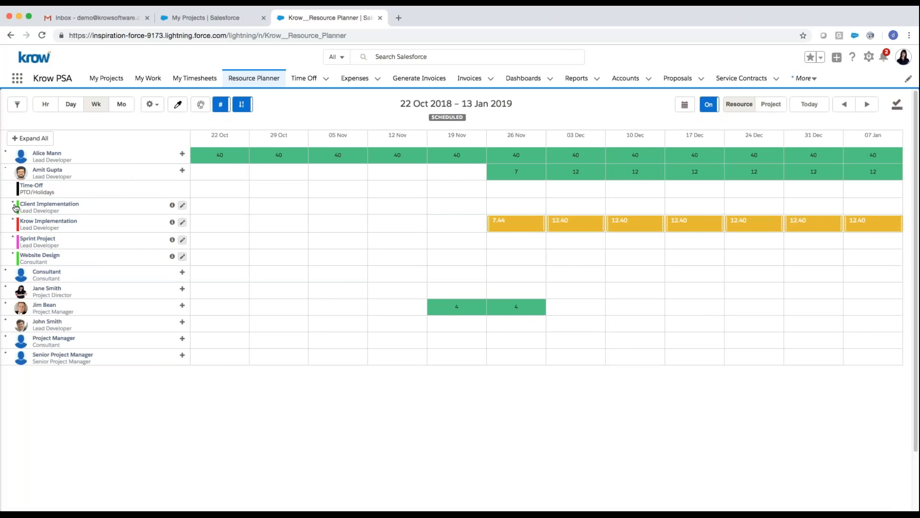
click(13, 219)
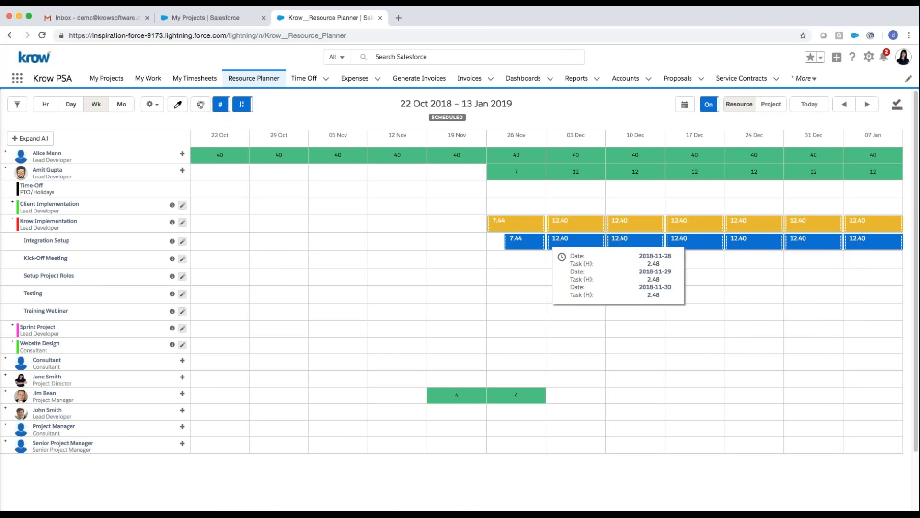
Review the Integration Setup task's schedule, and preview a new schedule from 29/10/2018 to 25/11/2018 without saving it
click(183, 242)
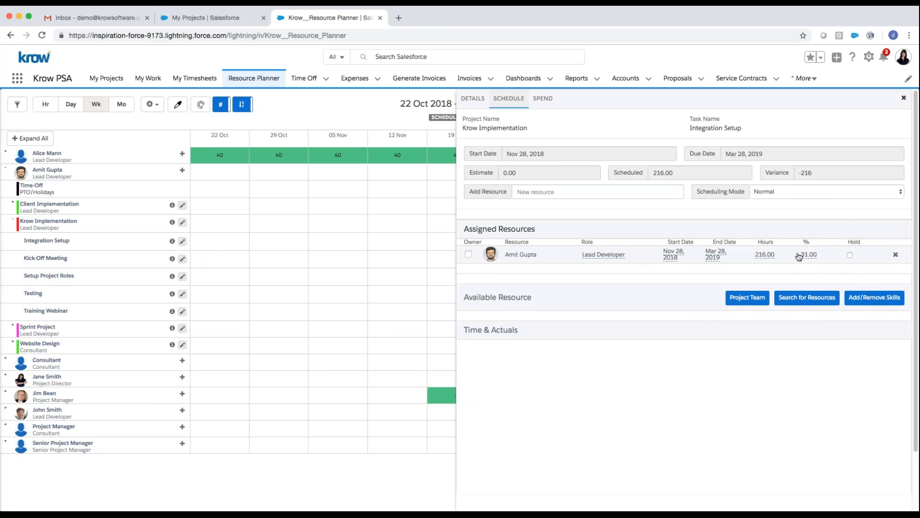
click(905, 99)
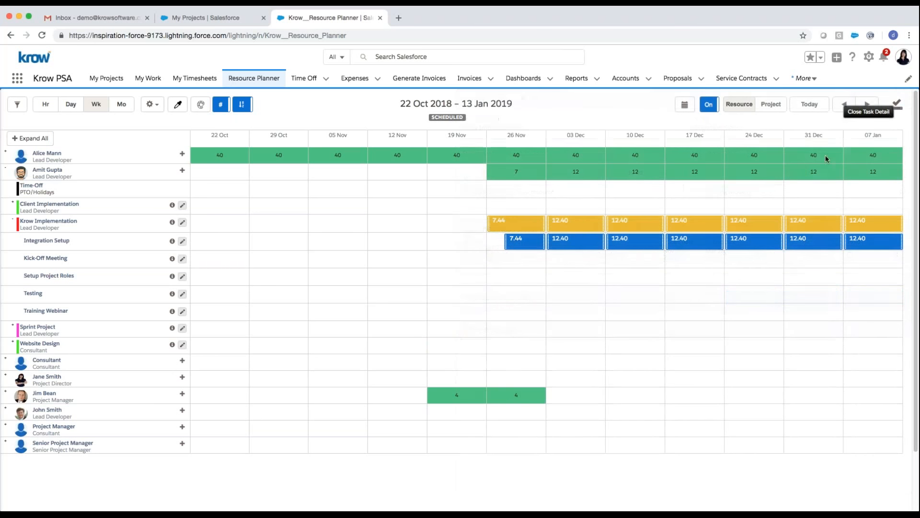
drag(251, 240, 485, 239)
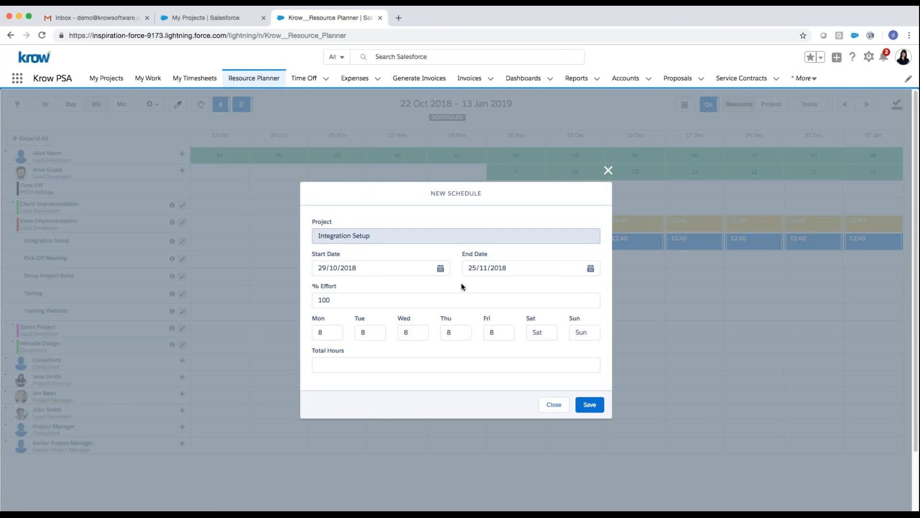
click(554, 405)
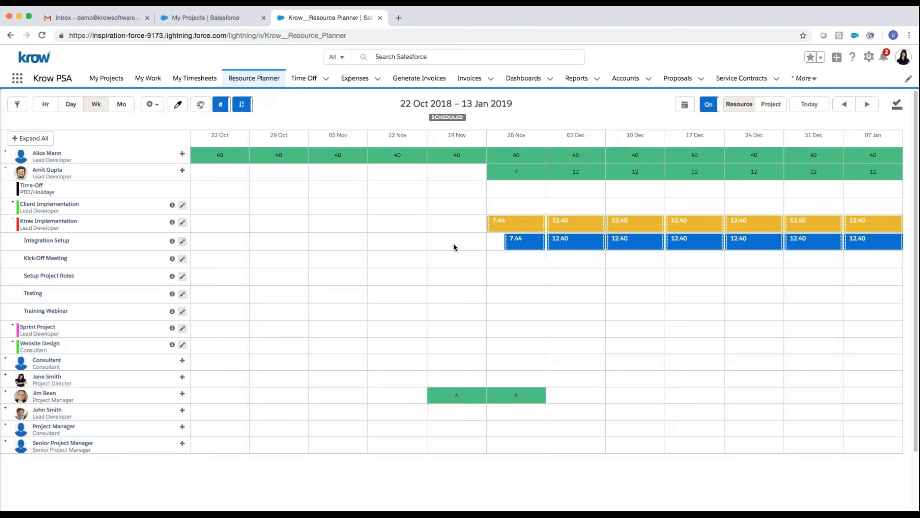
Show the Resource Planner by Utilization in percentages, and examine the project breakdowns of the Consultant and the first Lead Developer
click(5, 168)
click(152, 104)
click(163, 145)
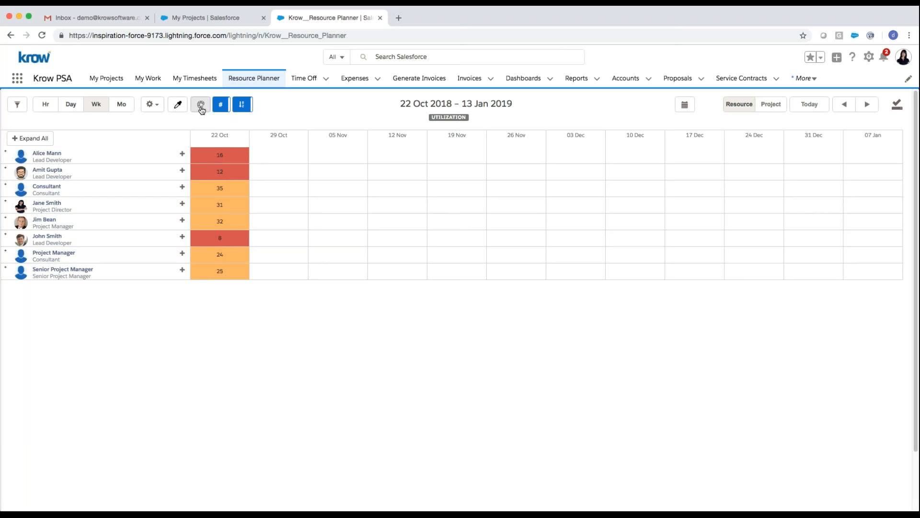
click(221, 104)
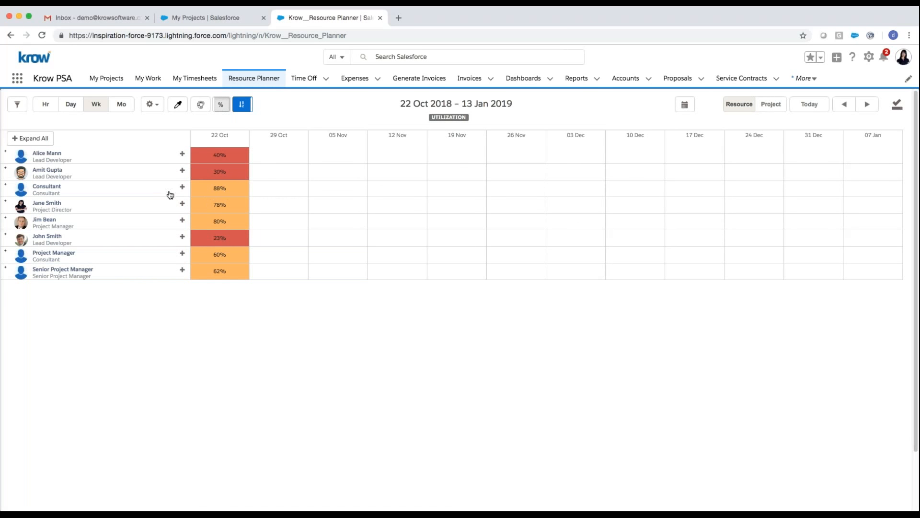
click(141, 188)
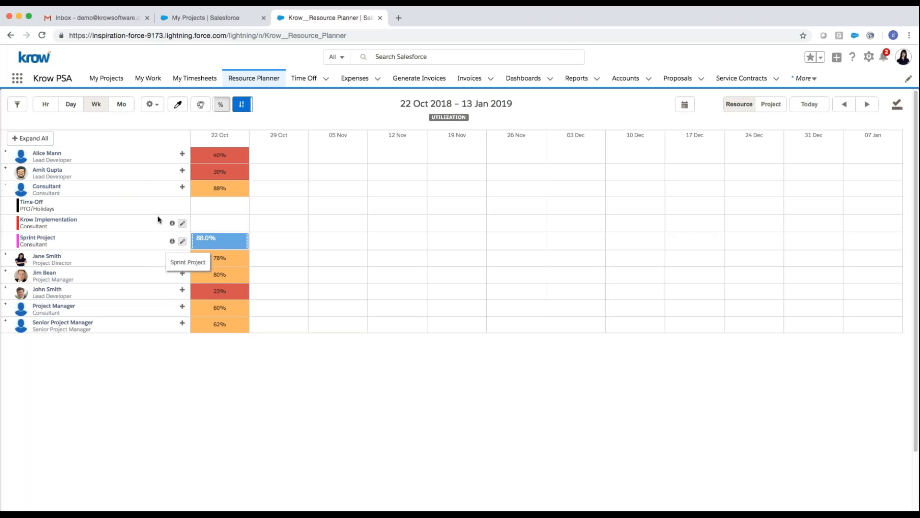
click(150, 159)
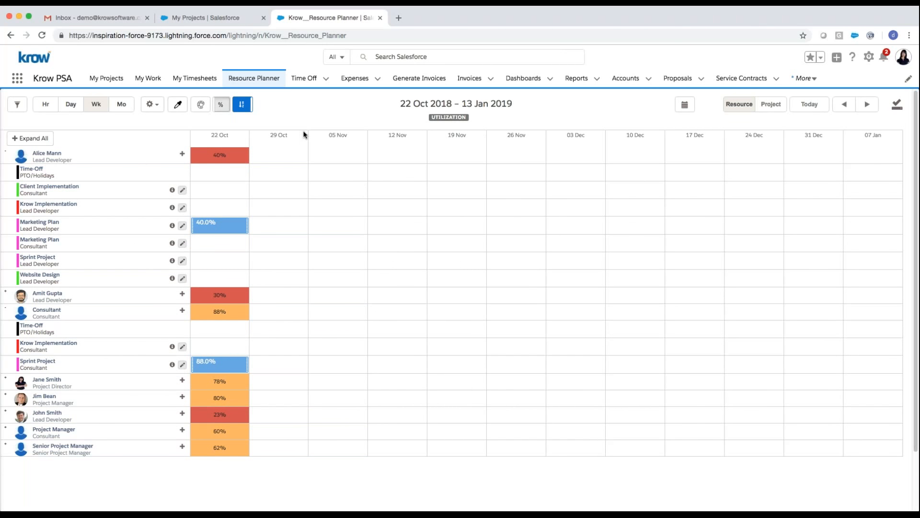
In My Timesheets, log 5 hours on Monday 22/10 for Client Implementation/Kick-off Meeting with the comment "notes"
click(196, 79)
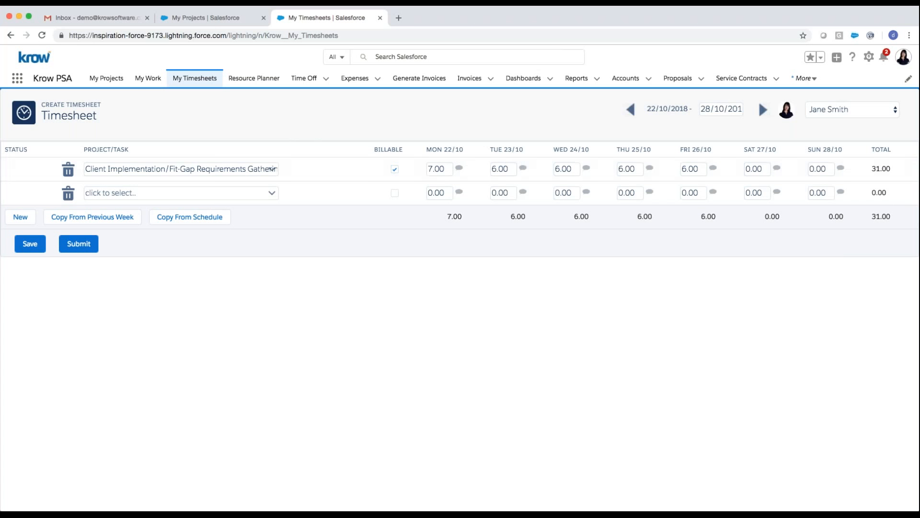
click(273, 192)
click(153, 208)
click(148, 220)
click(138, 241)
click(439, 193)
text(5)
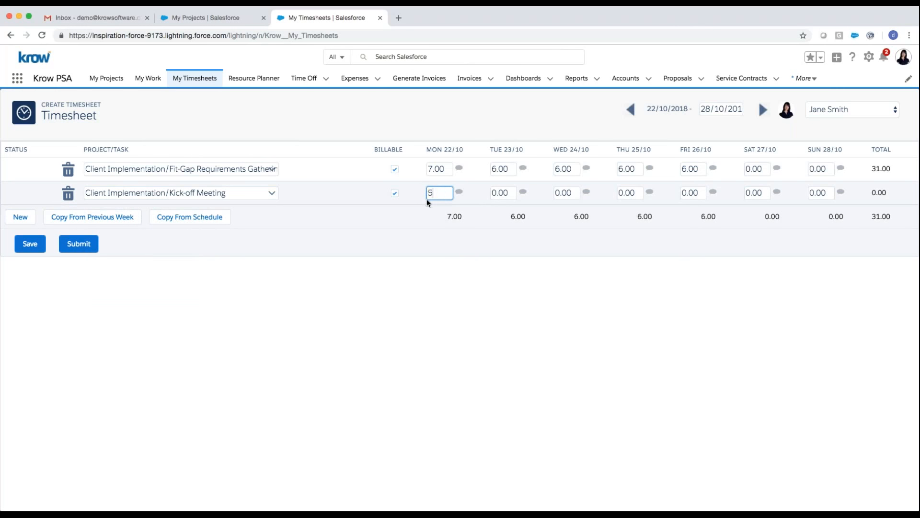
click(460, 191)
text(notes)
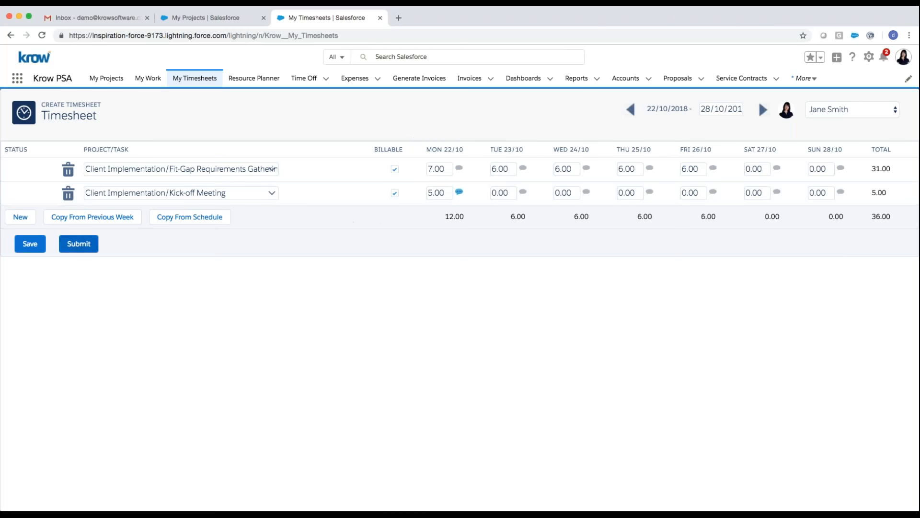
Add a new timesheet line for the Krow Implementation task Determine Target Go Live Date
click(20, 216)
click(169, 216)
click(165, 233)
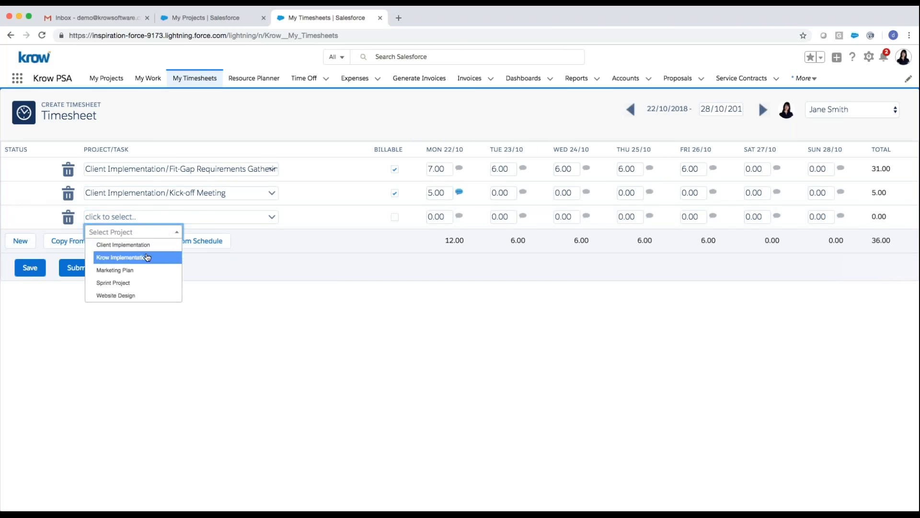
click(144, 257)
click(186, 267)
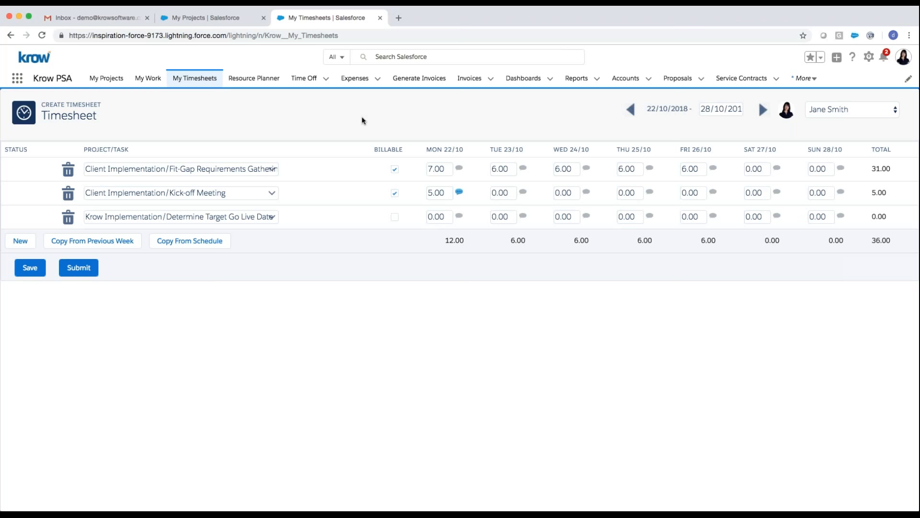
Open the first recently viewed invoice and review its details, line items, expense items and fixed-fee items
click(468, 78)
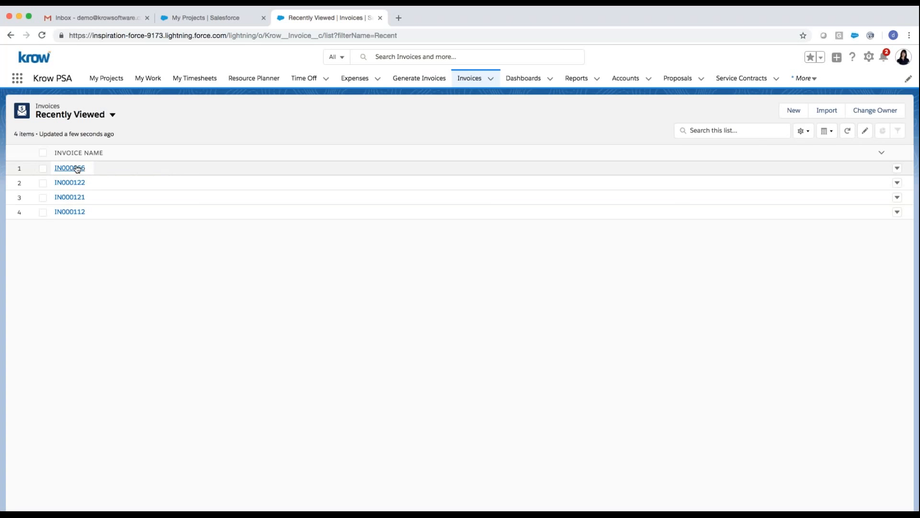
click(72, 168)
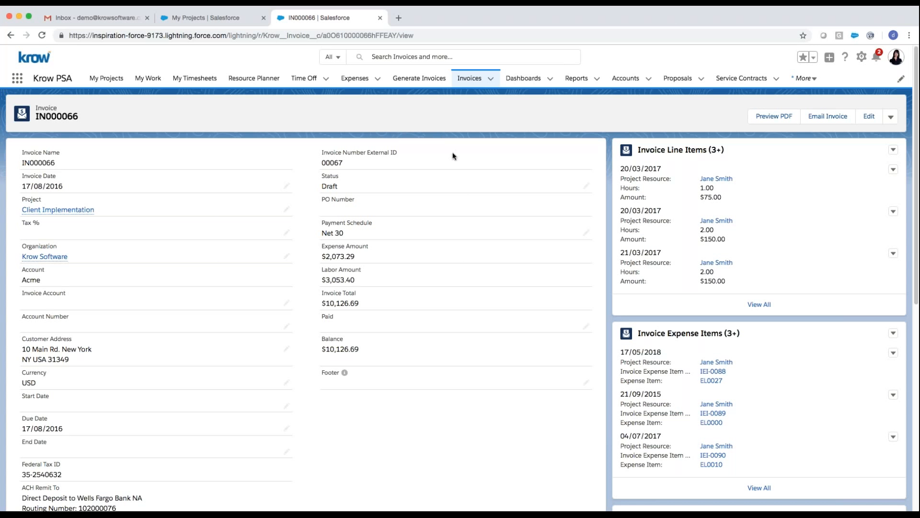
scroll(659, 259, down, 5)
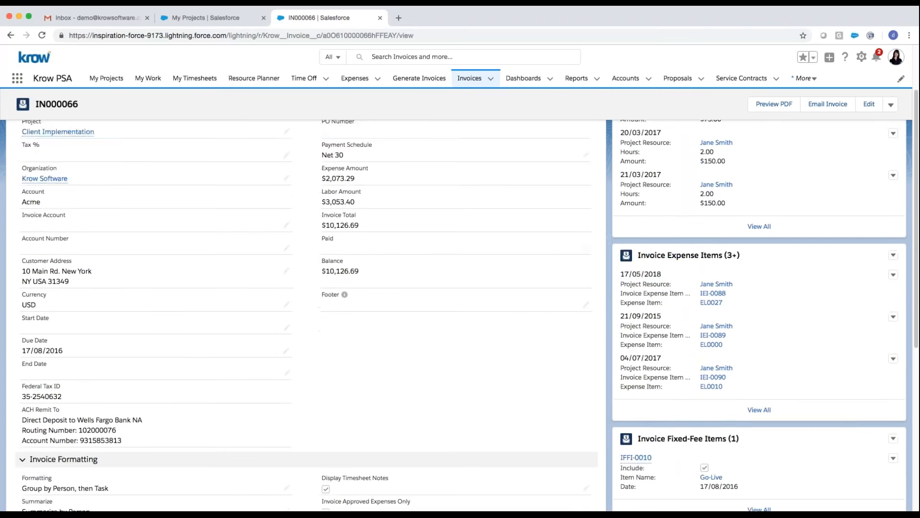
scroll(499, 287, up, 5)
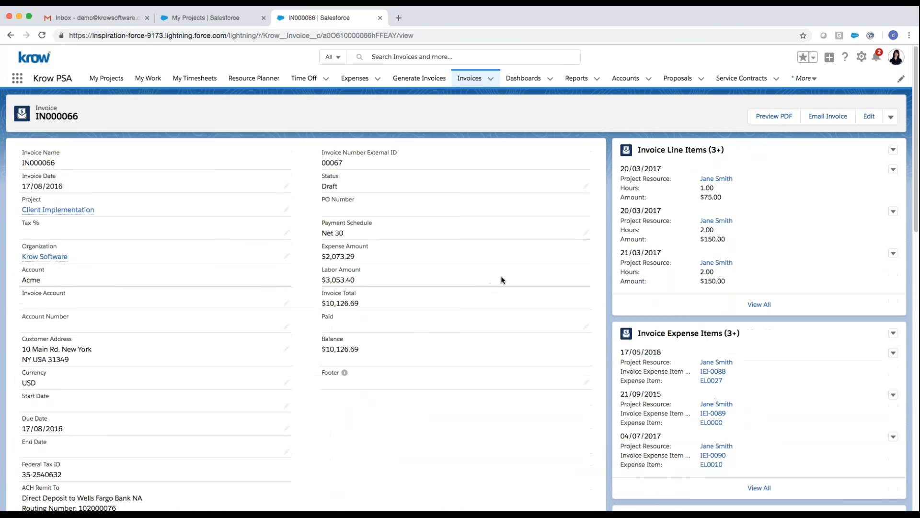
Preview the invoice as a PDF and review its summary, statement of services and statement of expenses
click(776, 118)
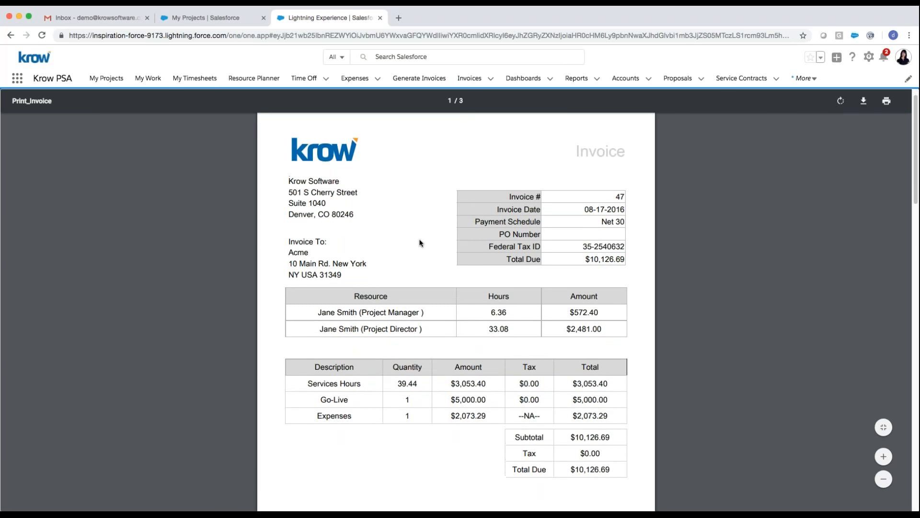
scroll(420, 242, down, 4)
scroll(421, 242, up, 2)
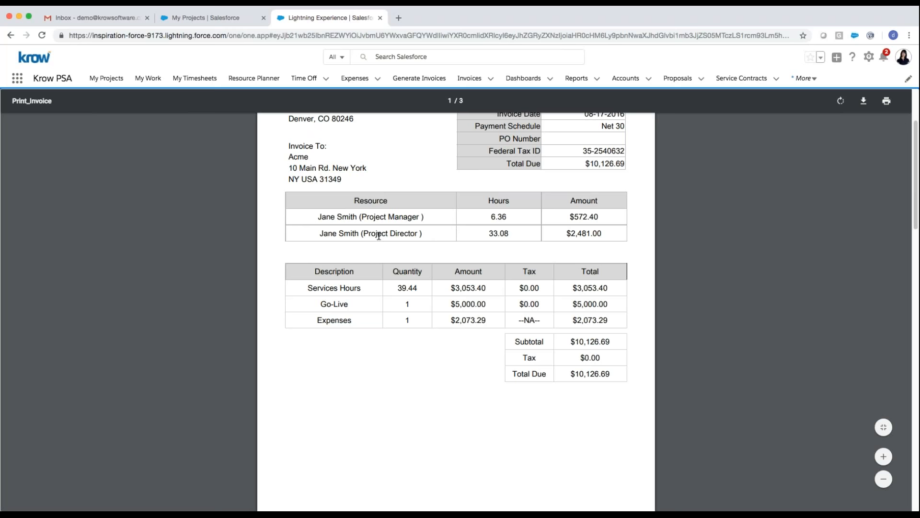
scroll(378, 234, down, 8)
scroll(378, 236, down, 1)
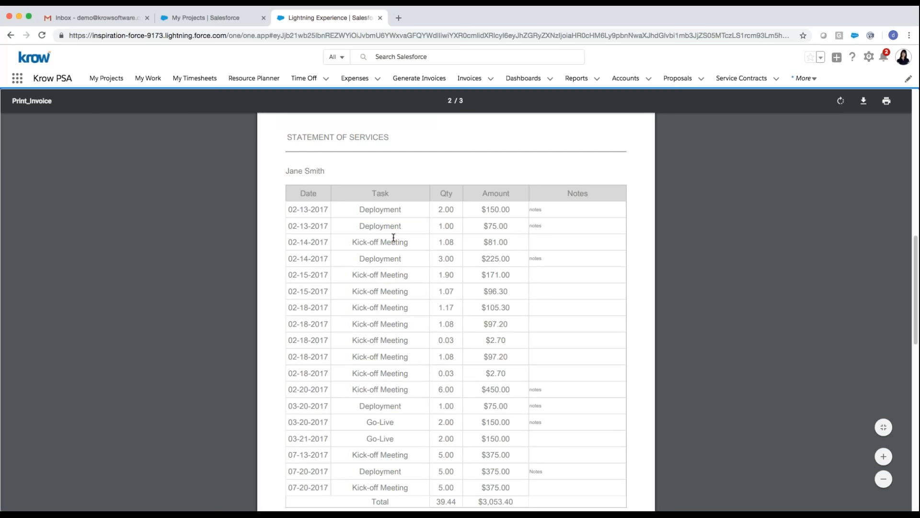
scroll(407, 292, down, 7)
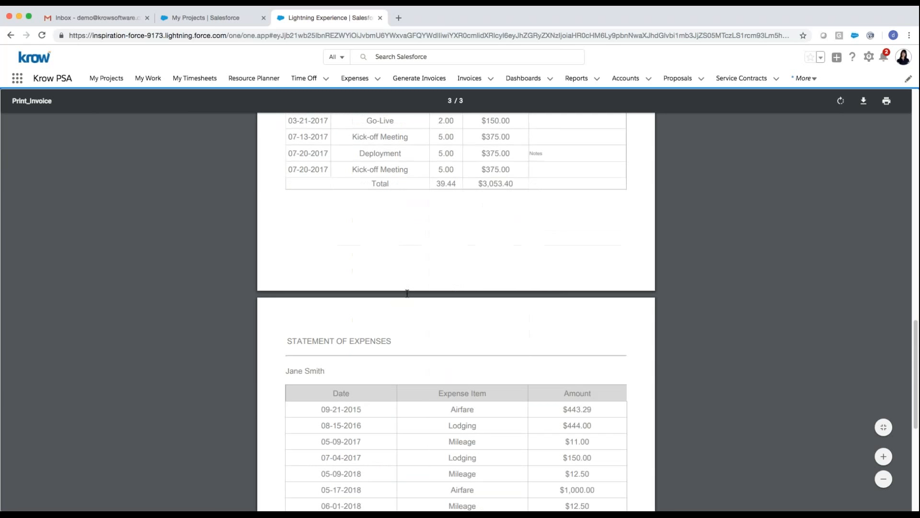
scroll(407, 293, down, 3)
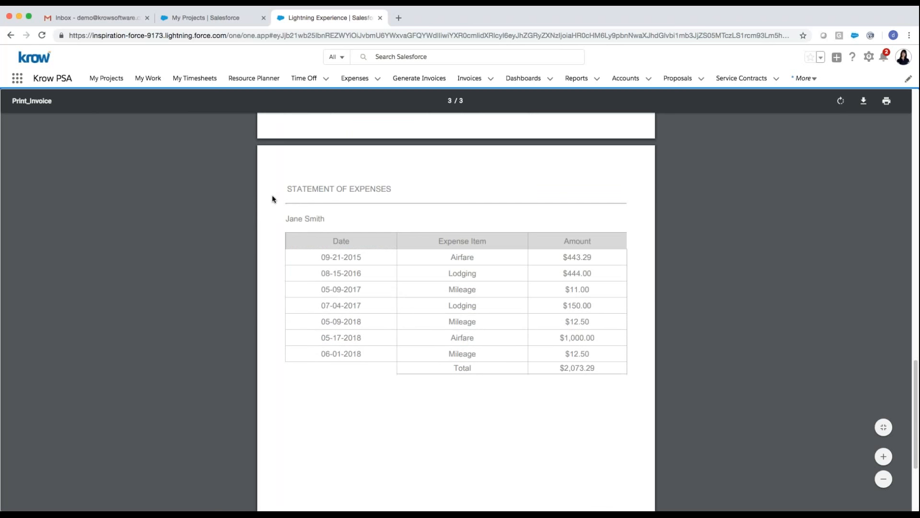
scroll(514, 372, up, 20)
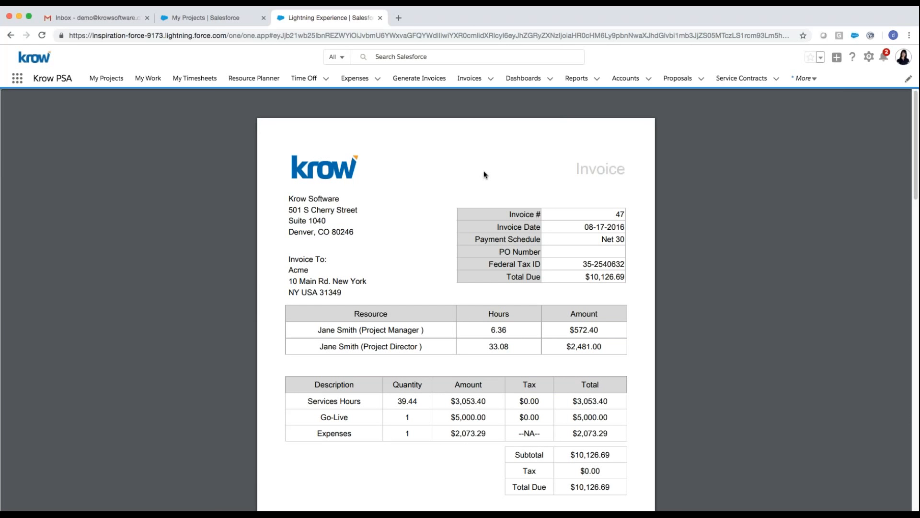
Open Revenue Recognition and retrieve the records for a Rev Rec Date of 31 October
click(801, 78)
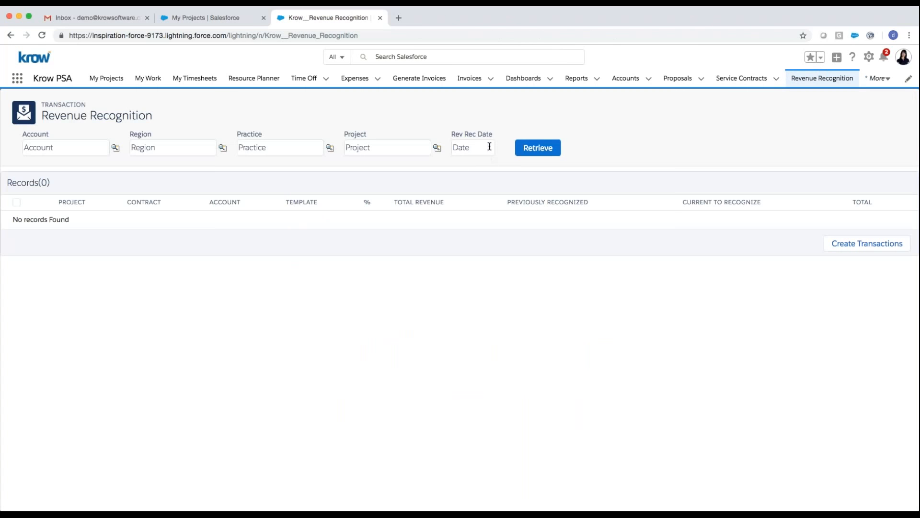
click(479, 149)
click(505, 218)
click(538, 144)
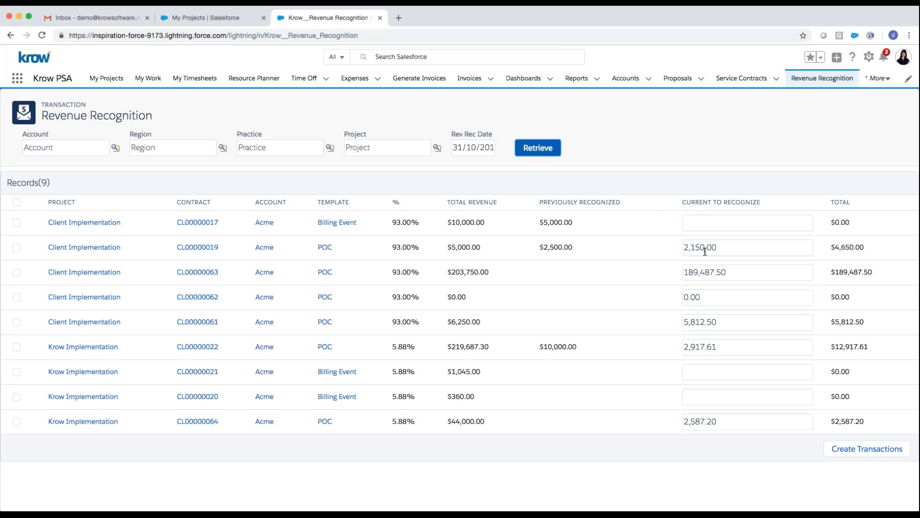
Select the first two POC contract lines of Client Implementation, and extend the selection to all retrieved records
click(16, 248)
click(17, 272)
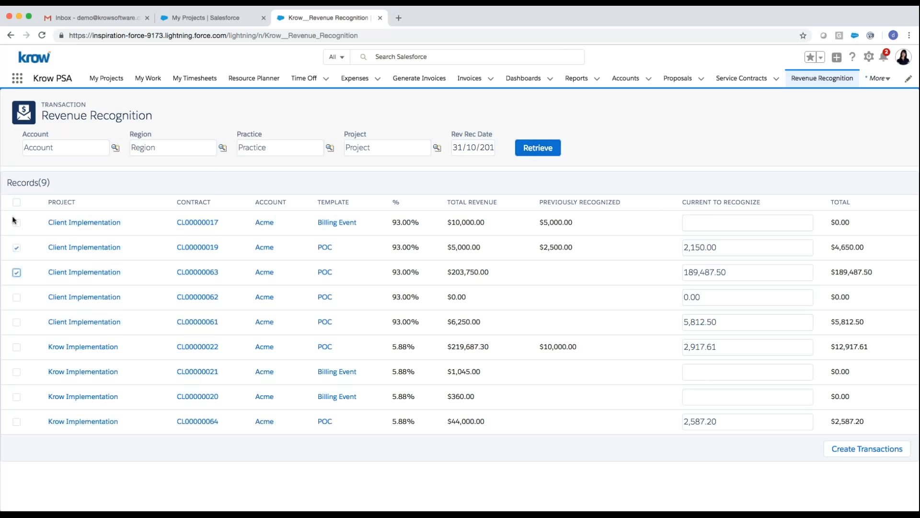
click(16, 202)
Open the list of recent reports
click(577, 78)
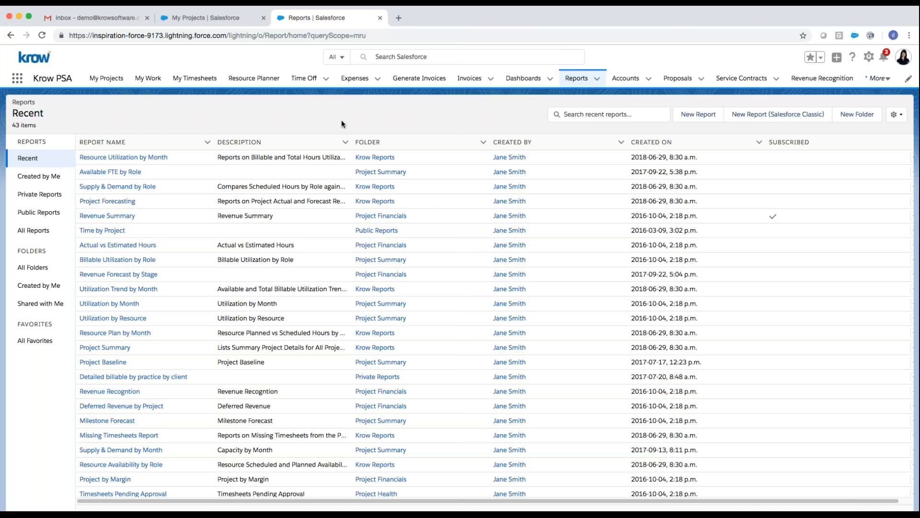
Review the Project Forecasting report, and open the Supply & Demand by Role report to examine schedule availability per role by month
click(118, 201)
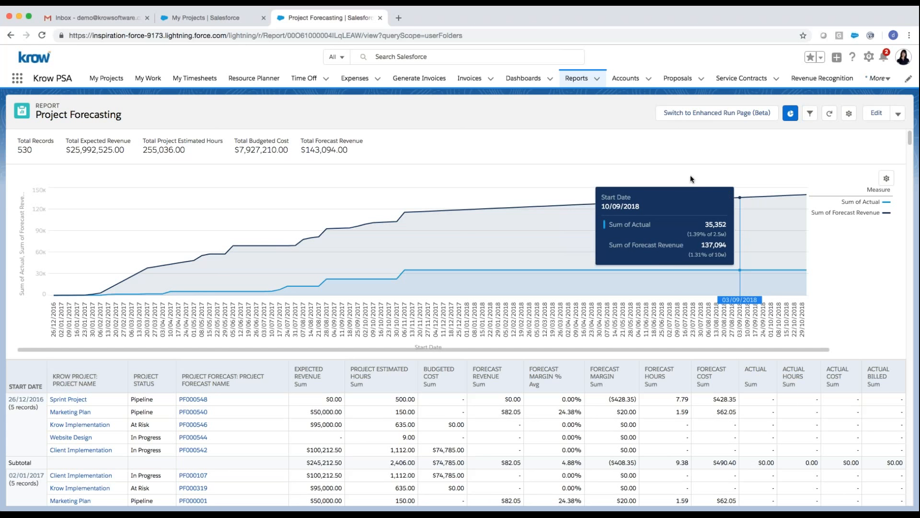
click(576, 78)
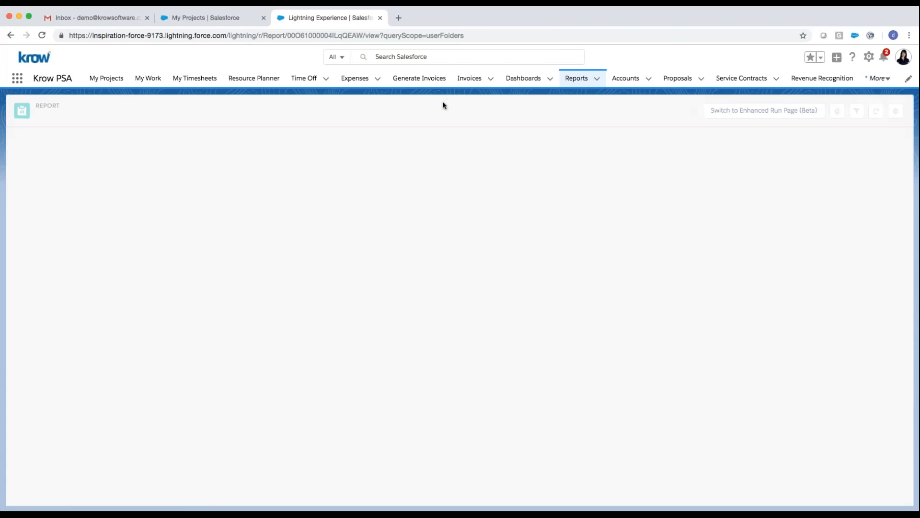
mouse_move(317, 214)
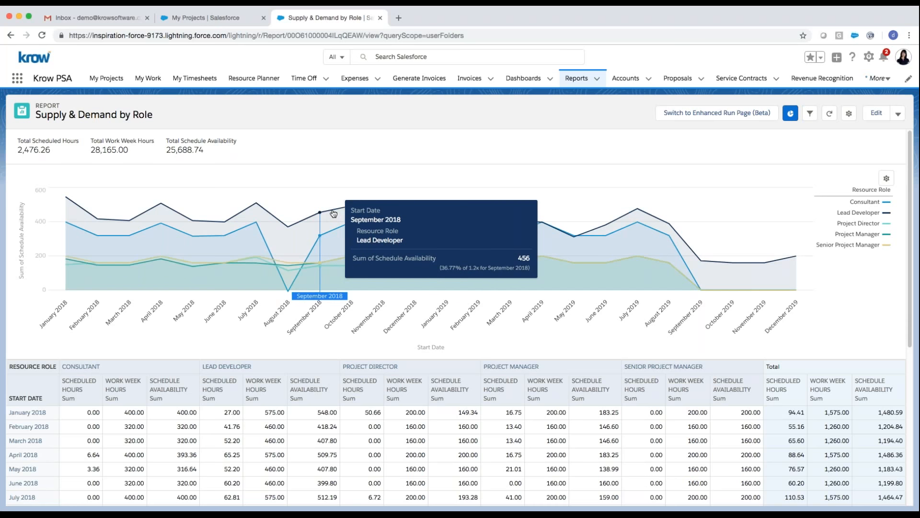
mouse_move(366, 214)
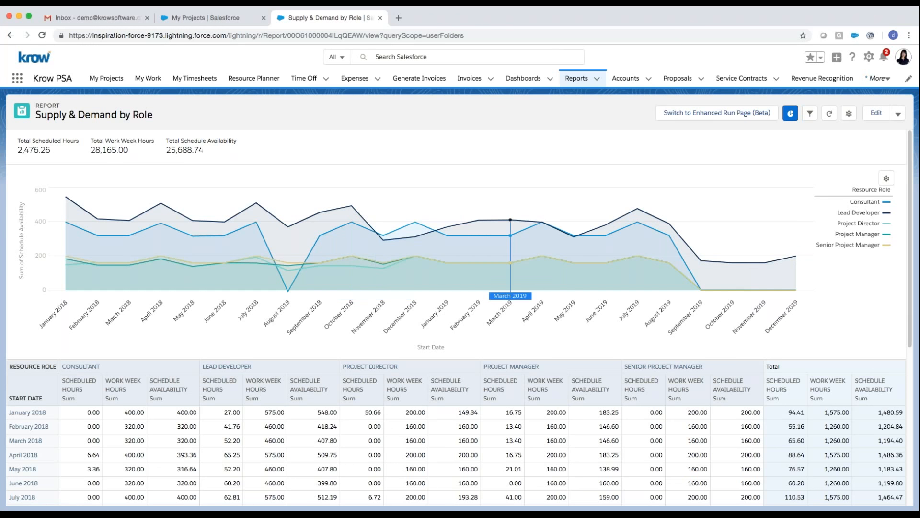
mouse_move(519, 225)
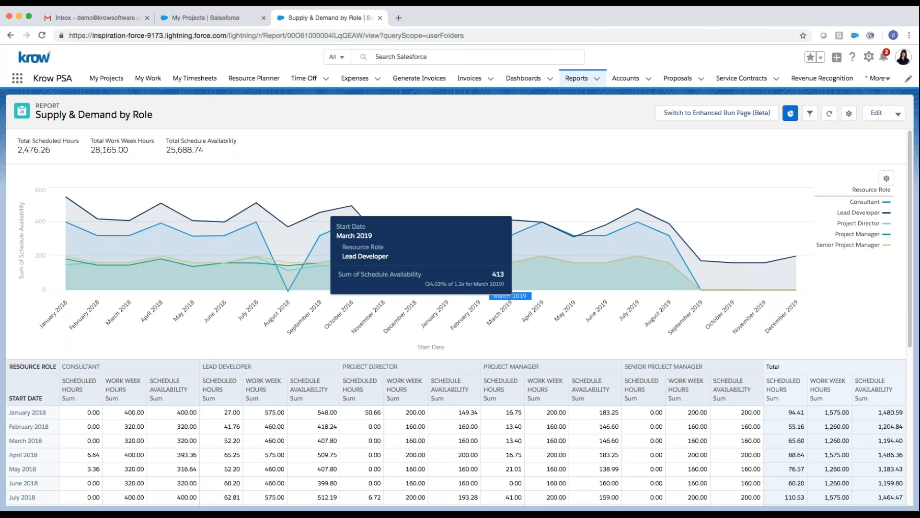
mouse_move(292, 247)
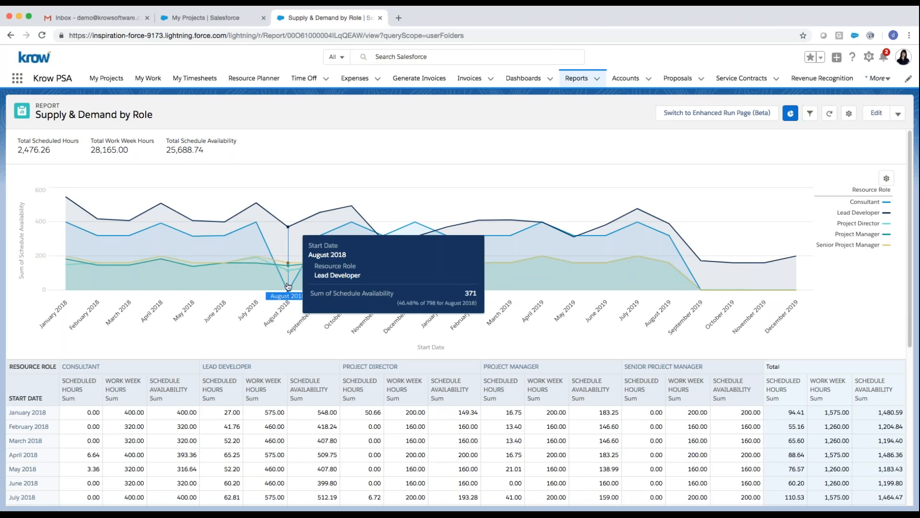
mouse_move(289, 292)
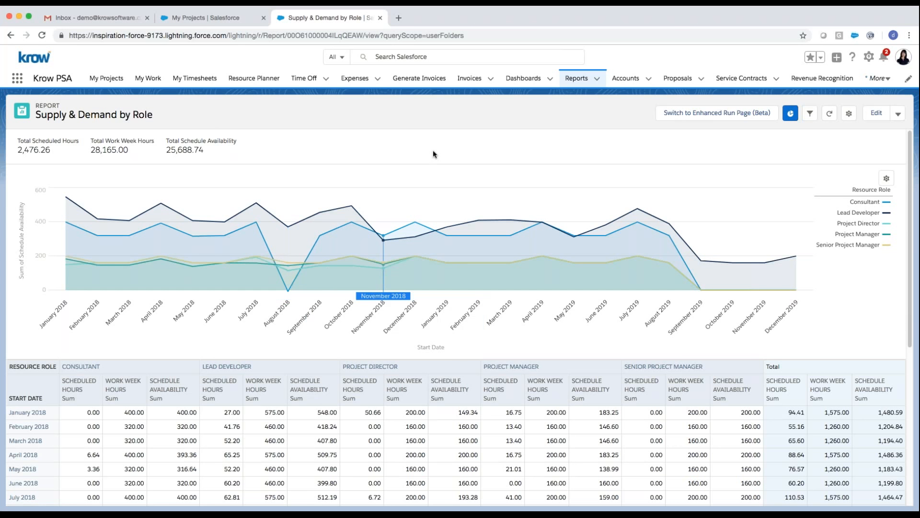
Open the Available FTE by Role report from the recent reports and review its chart through March 2019
click(577, 81)
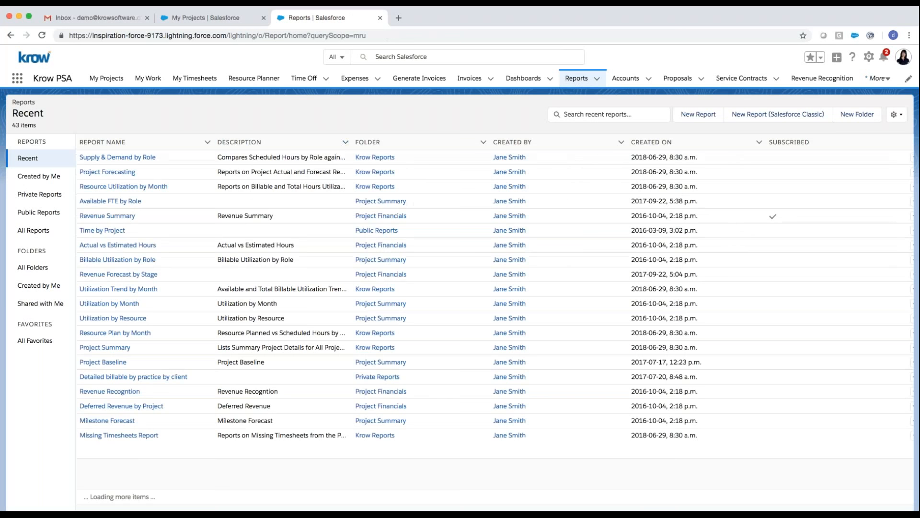
click(128, 201)
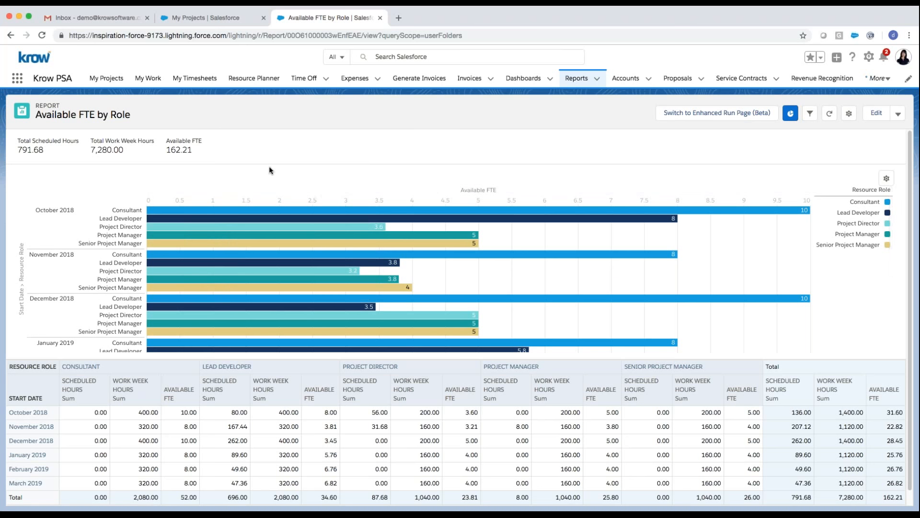
scroll(252, 249, down, 3)
scroll(240, 264, down, 5)
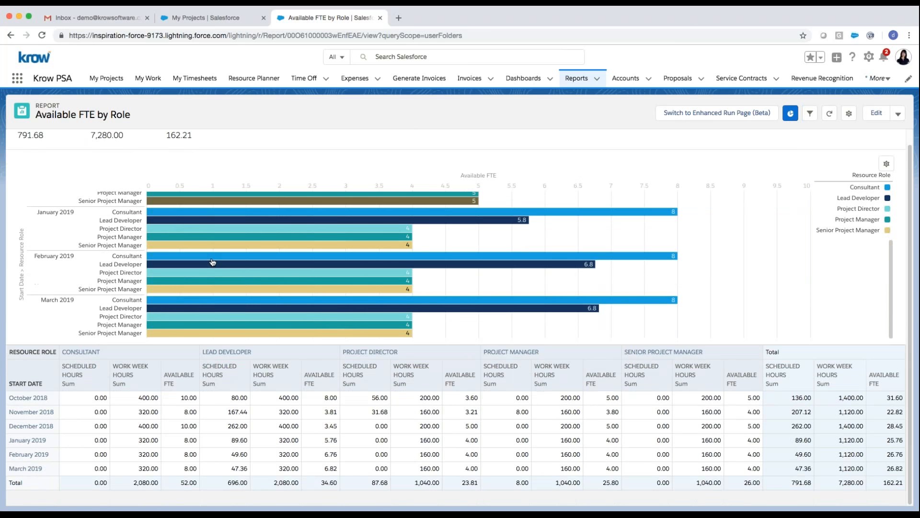
scroll(213, 262, up, 6)
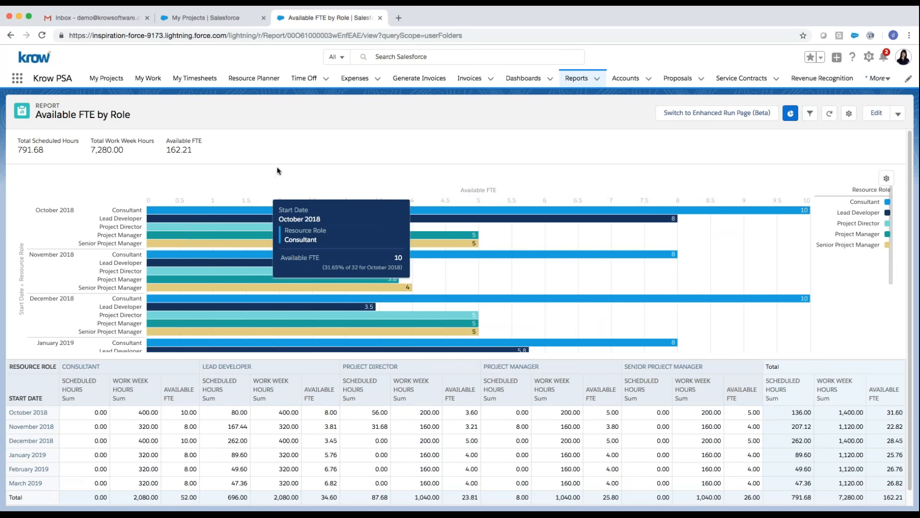
Open the Resource Utilization by Month report from the recent reports, and hide and redisplay its chart
click(573, 81)
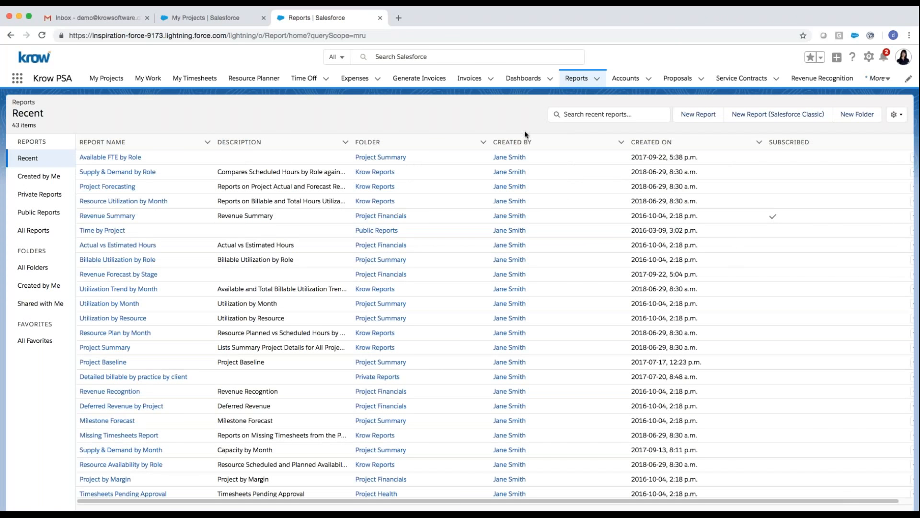
click(135, 202)
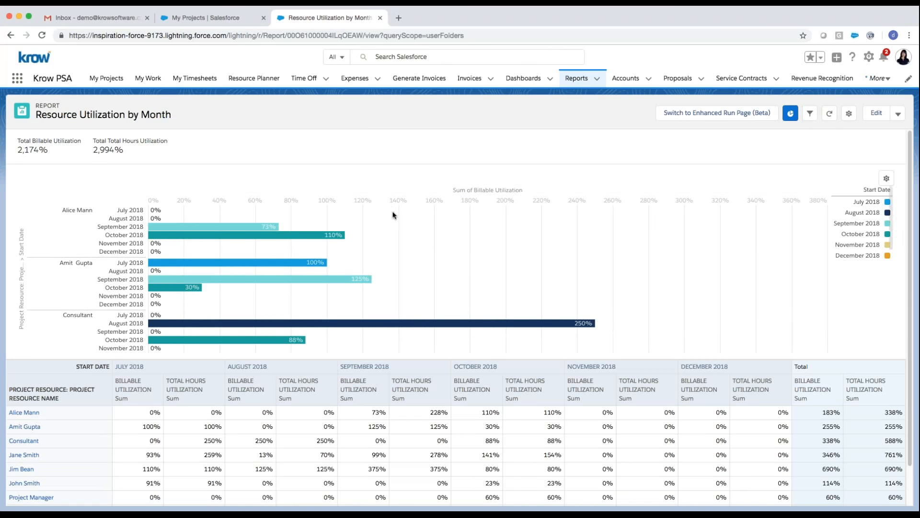
click(789, 114)
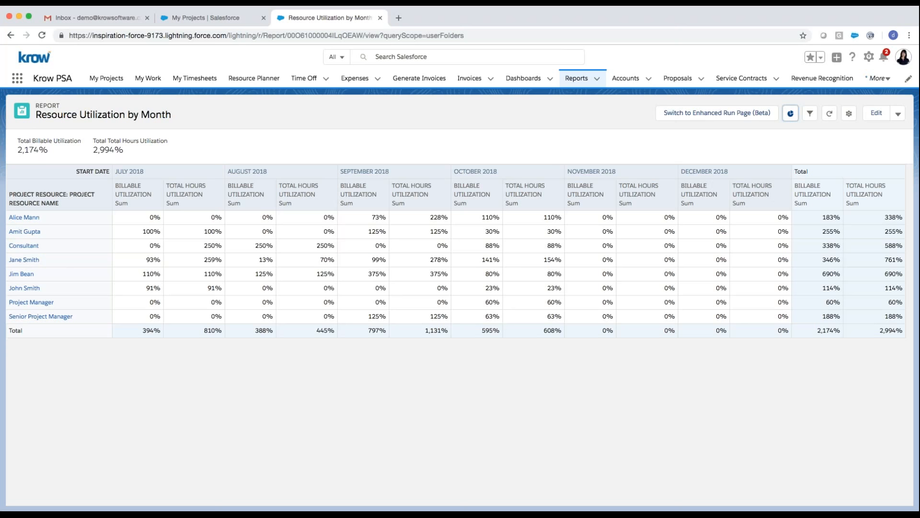
click(791, 113)
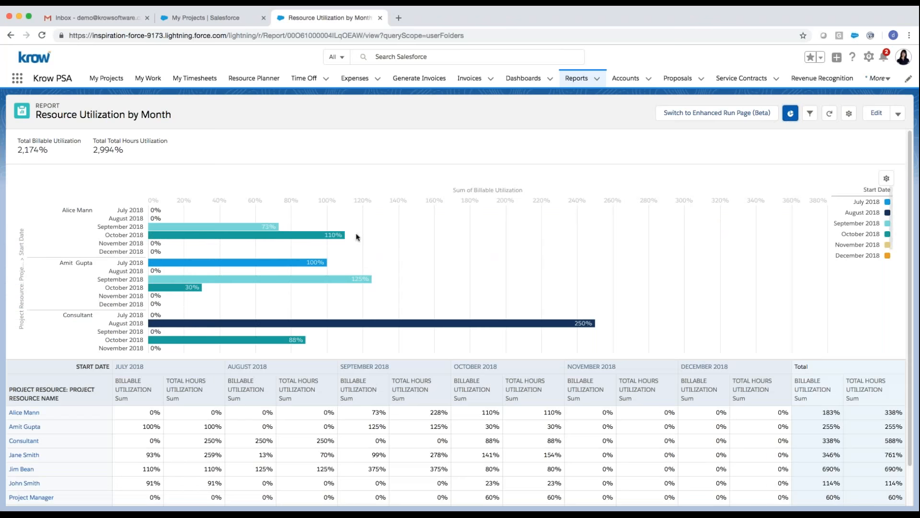
mouse_move(261, 232)
Try the stacked horizontal and stacked vertical bar displays for the utilization chart, and set it to a non-stacked vertical bar chart
click(886, 179)
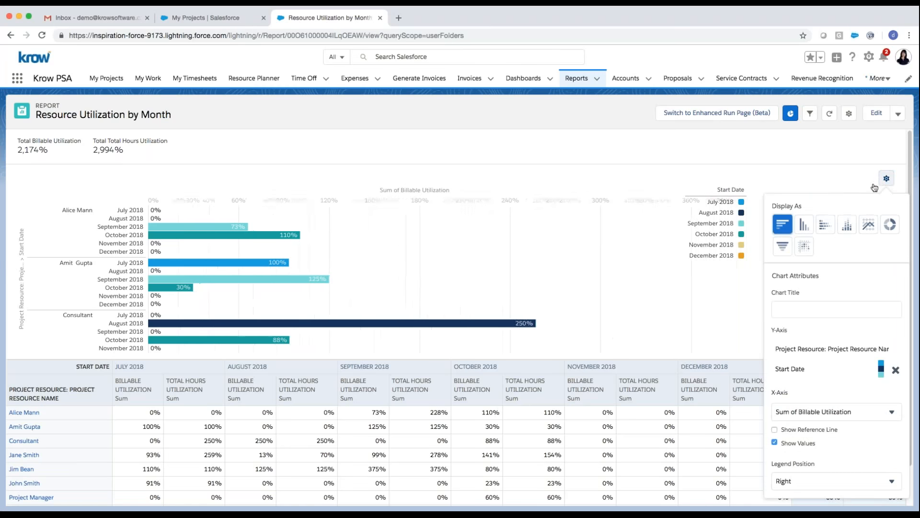
click(828, 224)
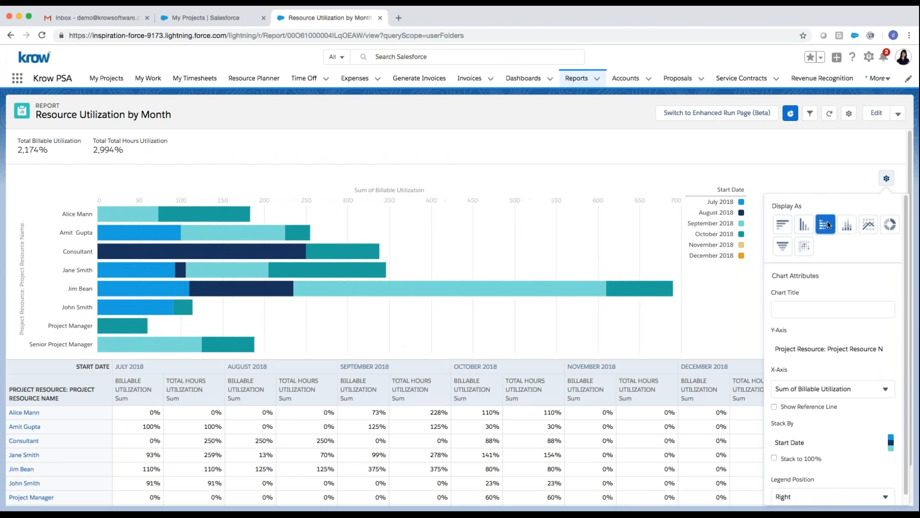
click(838, 226)
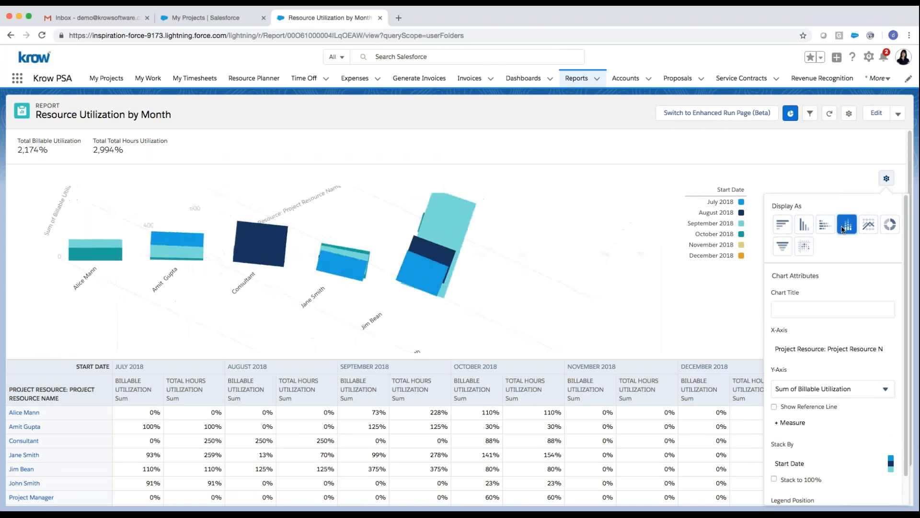
click(805, 226)
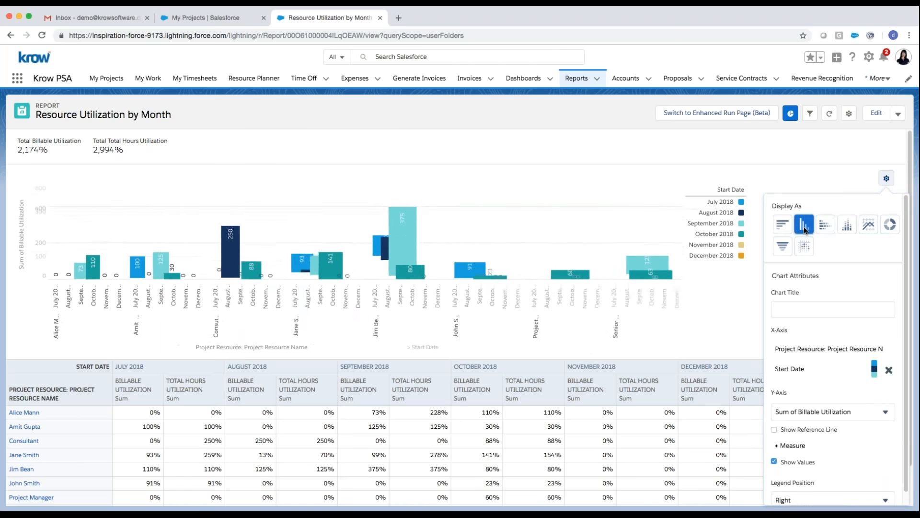
click(681, 154)
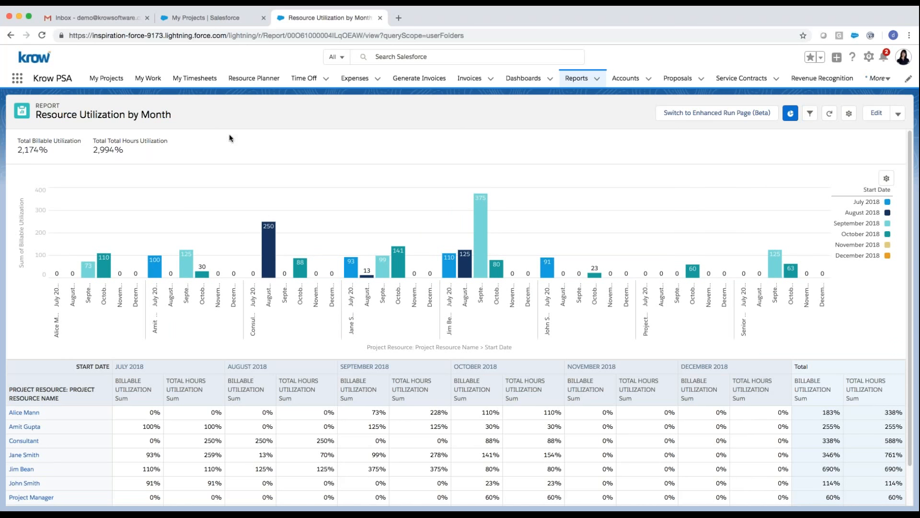
Return to the My Projects page
click(107, 79)
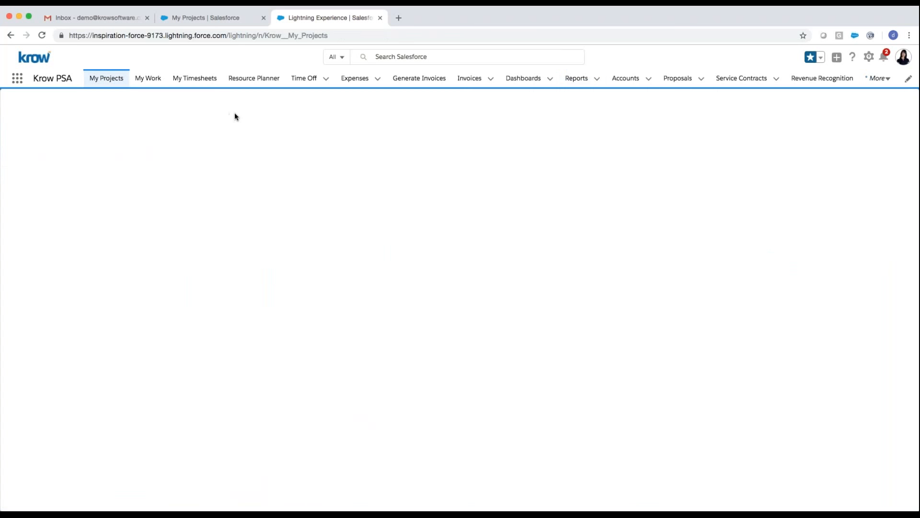